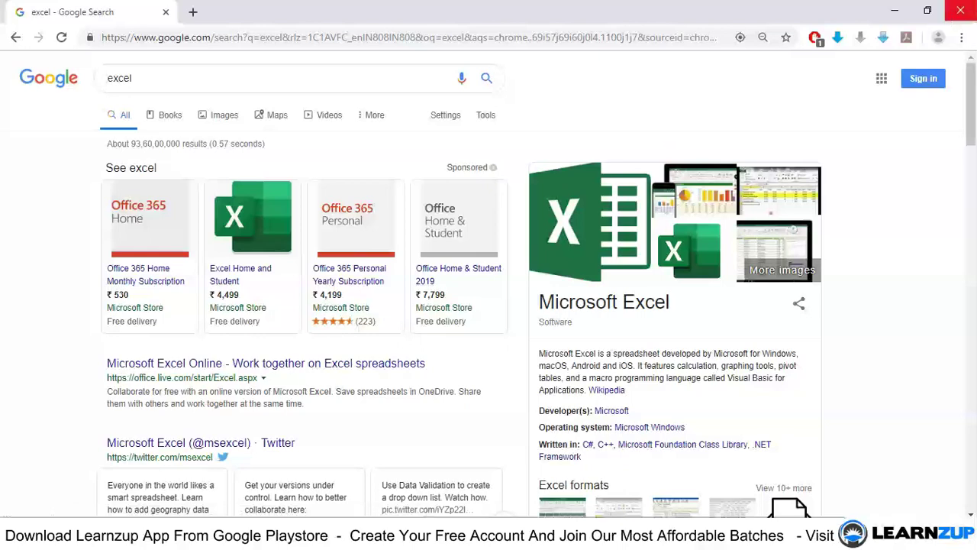
# Step: Close the browser window and start Excel through the Windows Run dialog with the command excel
pyautogui.click(961, 11)
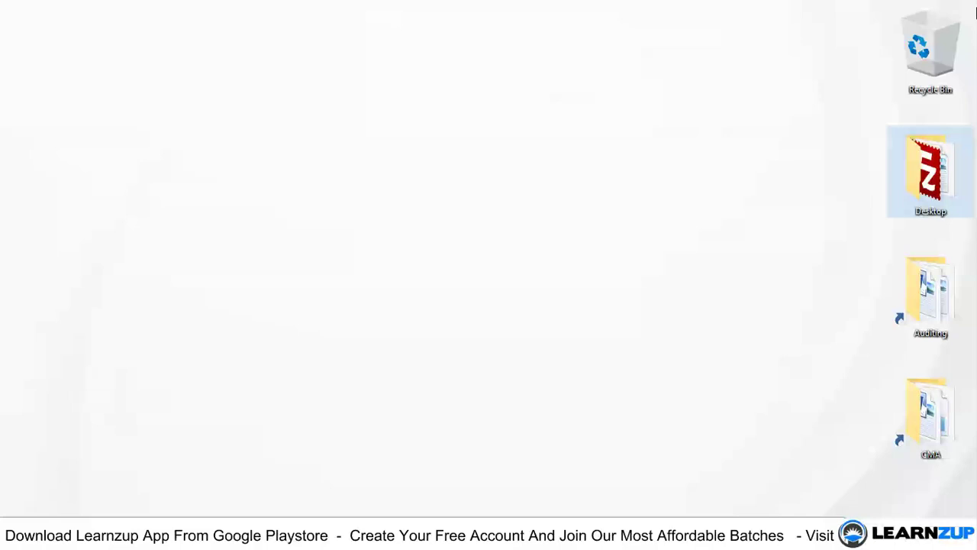
pyautogui.press('super+r')
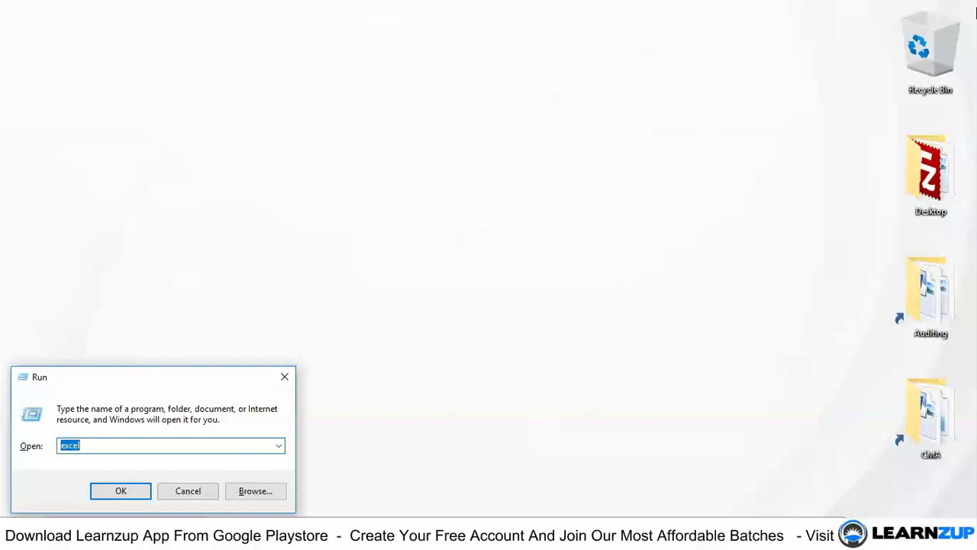
pyautogui.press('BackSpace')
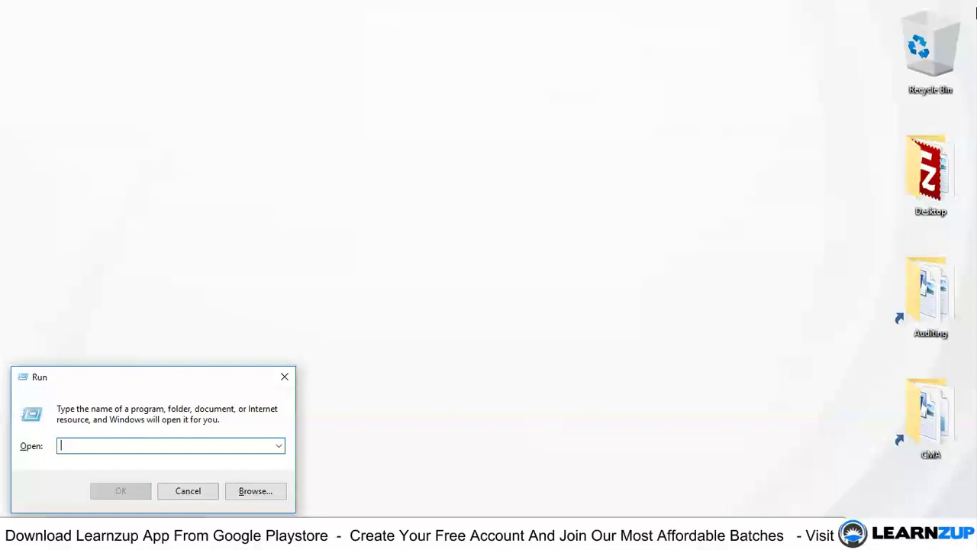
pyautogui.write('excel')
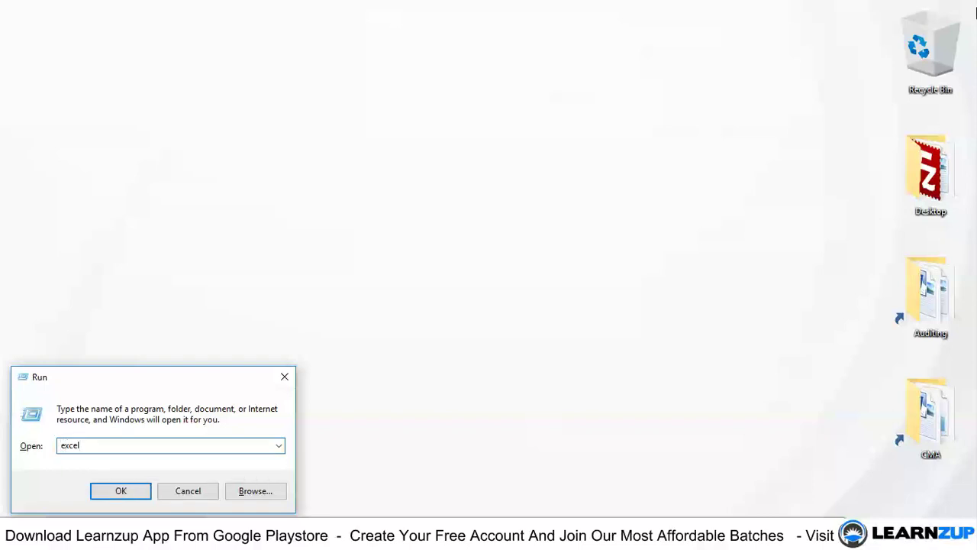
pyautogui.press('Return')
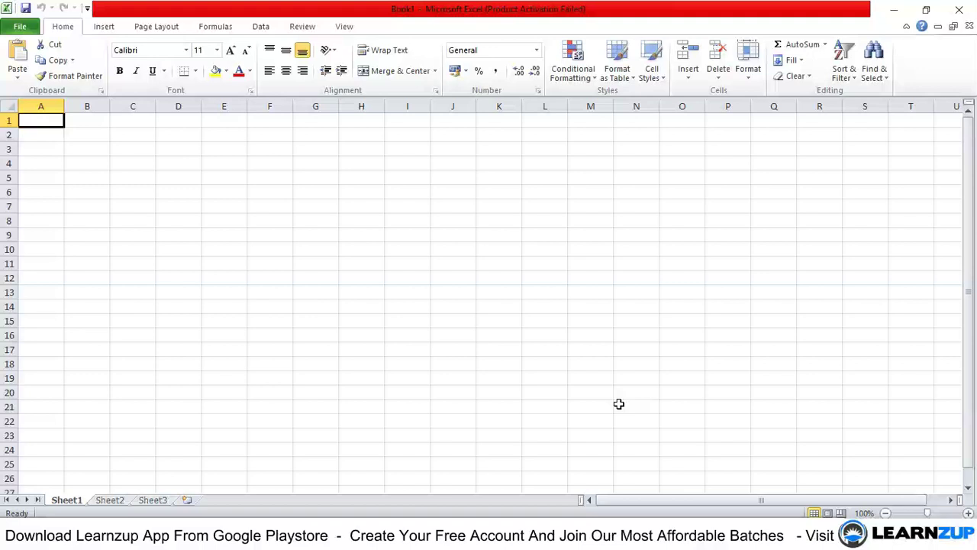
# Step: Launch Microsoft Excel 2010 again by searching Windows for excel, ending on the blank Book1 workbook
pyautogui.click(140, 541)
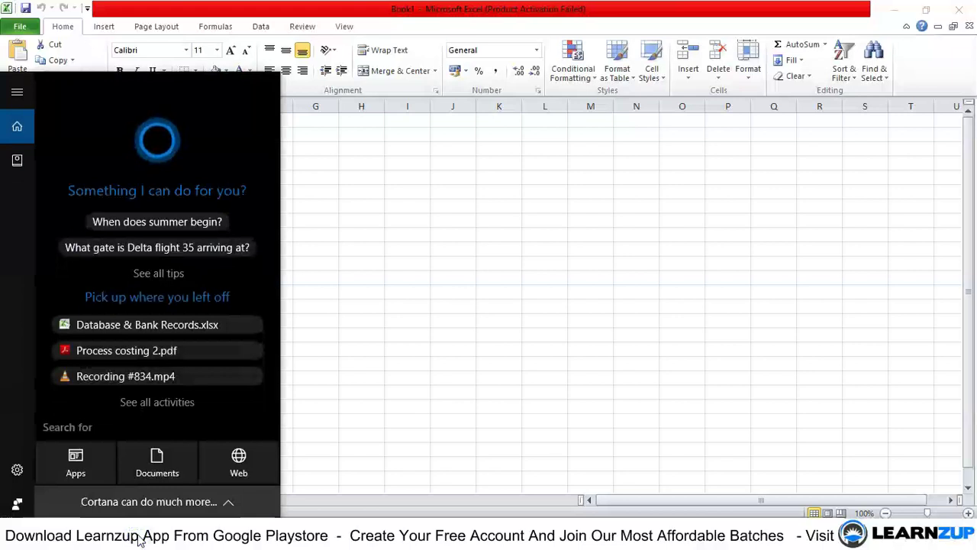
pyautogui.write('excel')
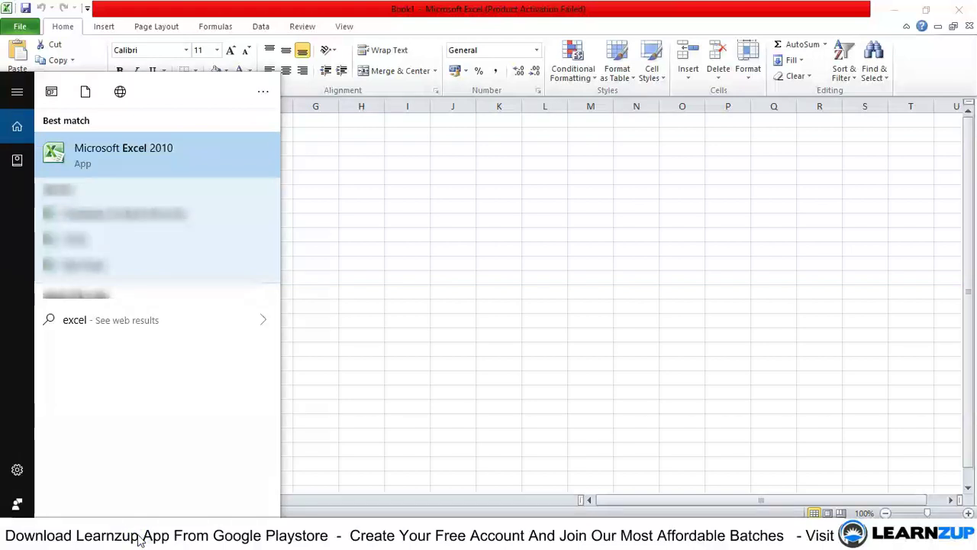
pyautogui.press('Return')
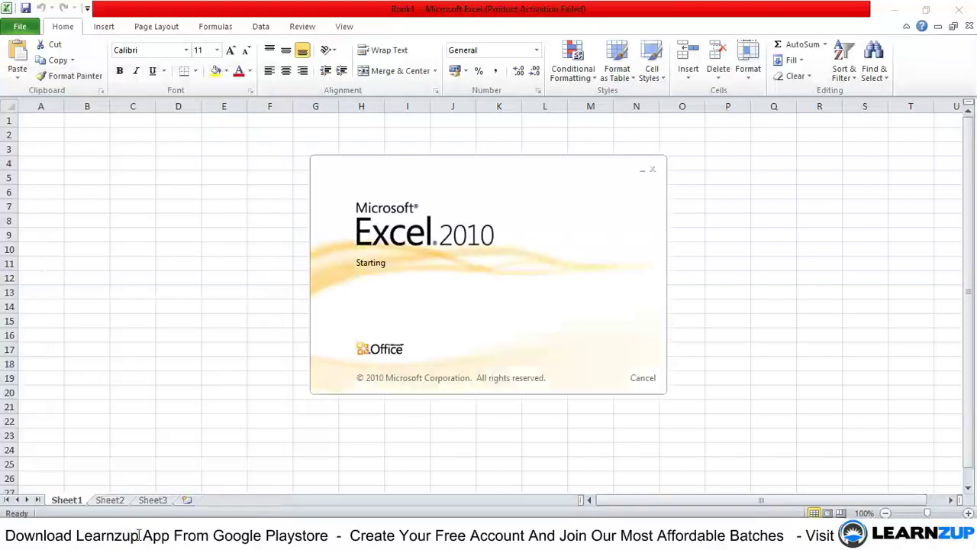
pyautogui.click(970, 26)
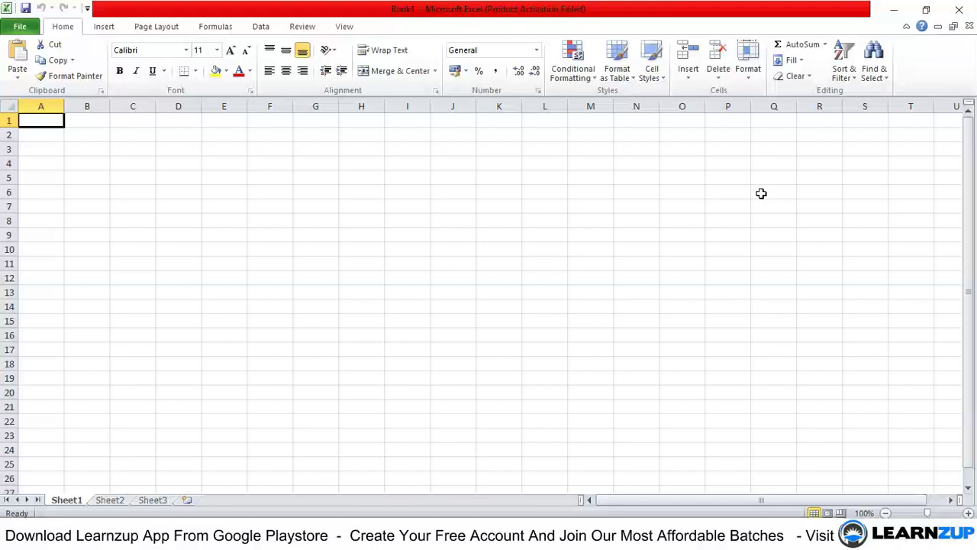
# Step: Move the active cell one column at a time along row 1 to column N and back to A1
pyautogui.press('Right')
pyautogui.press('Right')
pyautogui.press('Right')
pyautogui.press('Right')
pyautogui.press('Right')
pyautogui.press('Right')
pyautogui.press('Right')
pyautogui.press('Right')
pyautogui.press('Right')
pyautogui.press('Right')
pyautogui.press('Right')
pyautogui.press('Right')
pyautogui.press('Right')
pyautogui.press('Left')
pyautogui.press('Left')
pyautogui.press('Left')
pyautogui.press('Left')
pyautogui.press('Left')
pyautogui.press('Left')
pyautogui.press('Left')
pyautogui.press('Left')
pyautogui.press('Left')
pyautogui.press('Left')
pyautogui.press('Left')
pyautogui.press('Left')
pyautogui.press('Left')
# Step: Move down column A to A6, jump to the sheet's last row and return to A1
pyautogui.press('Down')
pyautogui.press('Down')
pyautogui.press('Down')
pyautogui.press('Down')
pyautogui.press('Down')
pyautogui.press('Down')
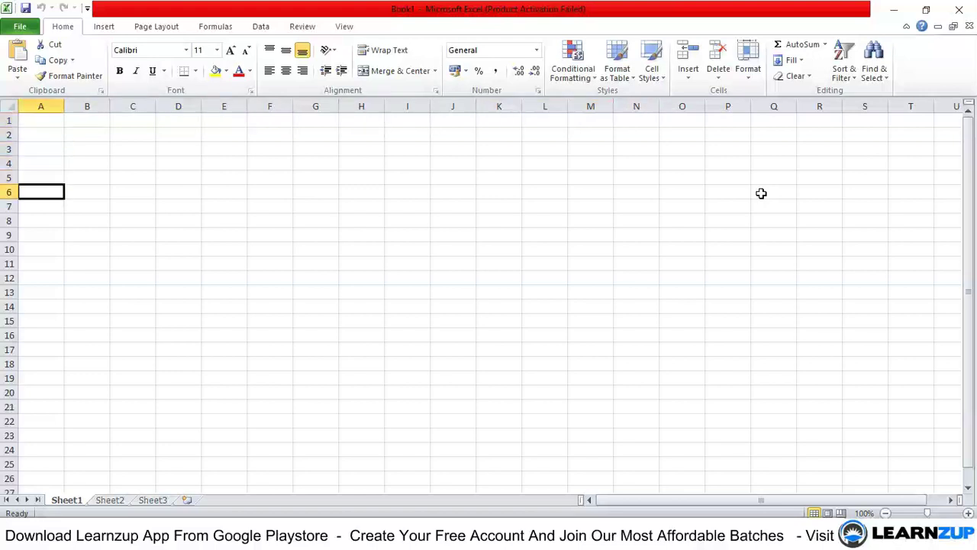
pyautogui.hotkey('ctrl', 'Down')
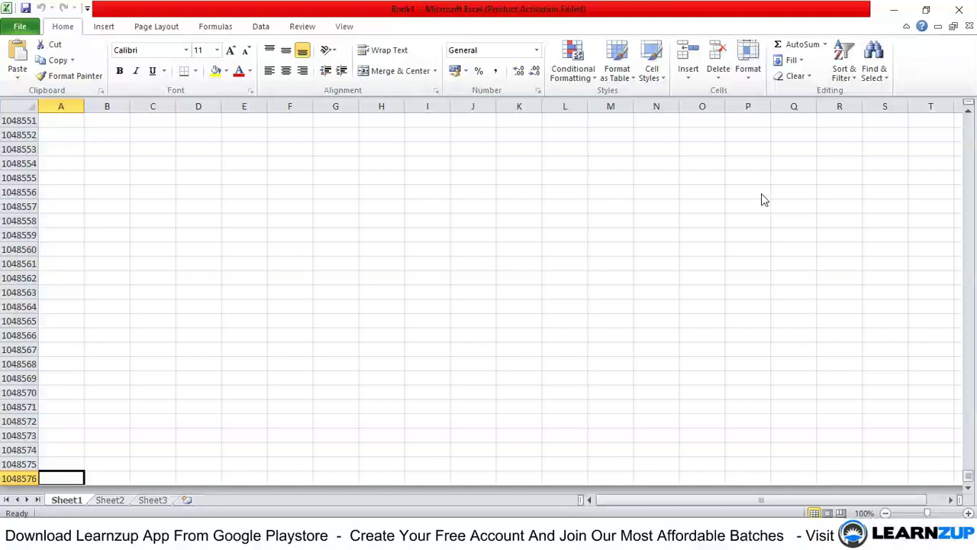
pyautogui.hotkey('ctrl', 'Up')
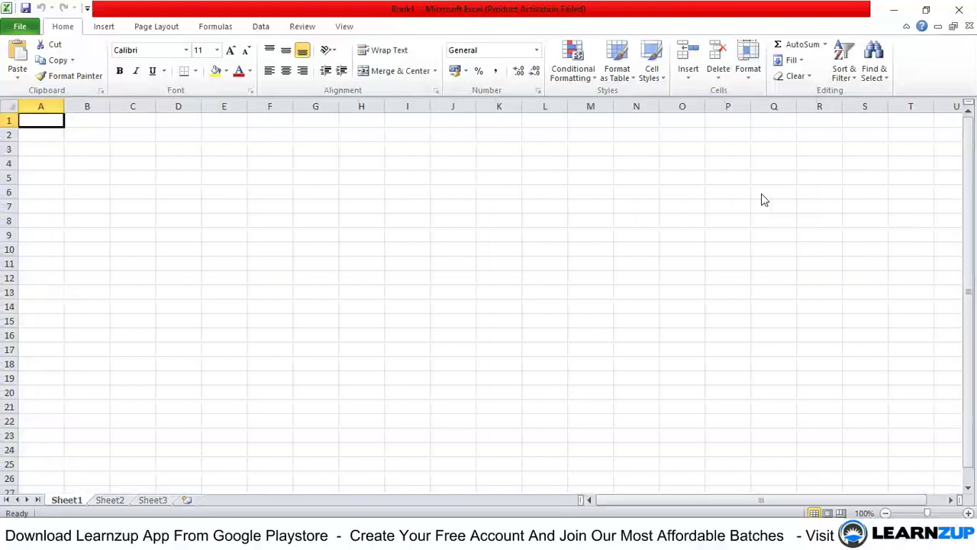
# Step: Step down through the first rows to A6 again, and repeat the jump to column A's last cell and back to A1
pyautogui.hotkey('shift', 'space')
pyautogui.press('Down')
pyautogui.hotkey('shift', 'space')
pyautogui.press('Down')
pyautogui.hotkey('shift', 'space')
pyautogui.press('Down')
pyautogui.hotkey('shift', 'space')
pyautogui.press('Down')
pyautogui.press('Down')
pyautogui.press('Down')
pyautogui.press('Down')
pyautogui.press('Down')
pyautogui.press('Down')
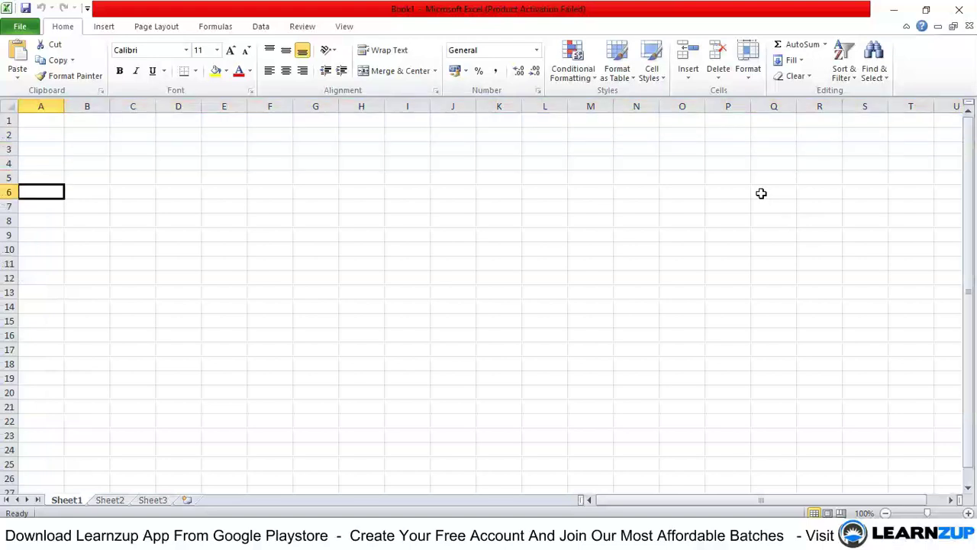
pyautogui.hotkey('ctrl', 'Down')
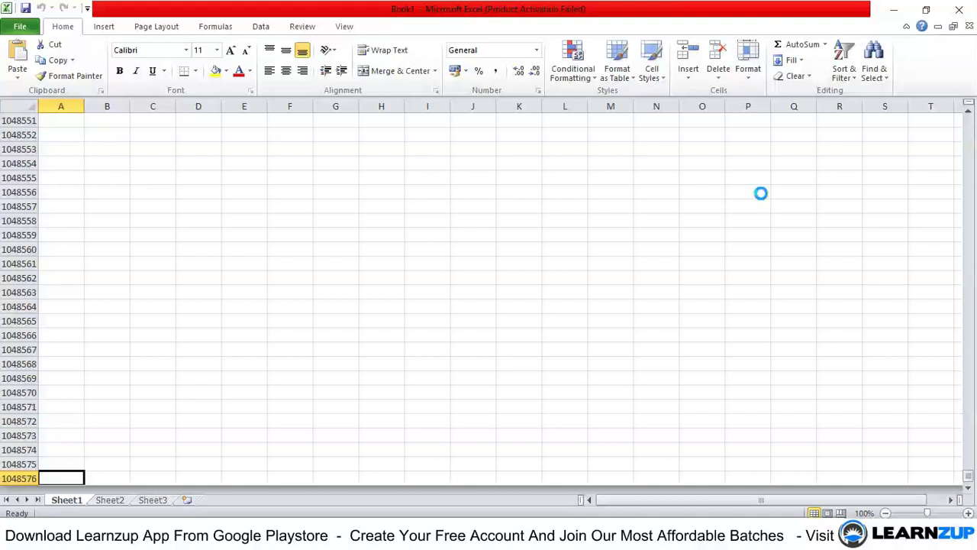
pyautogui.hotkey('ctrl', 'Up')
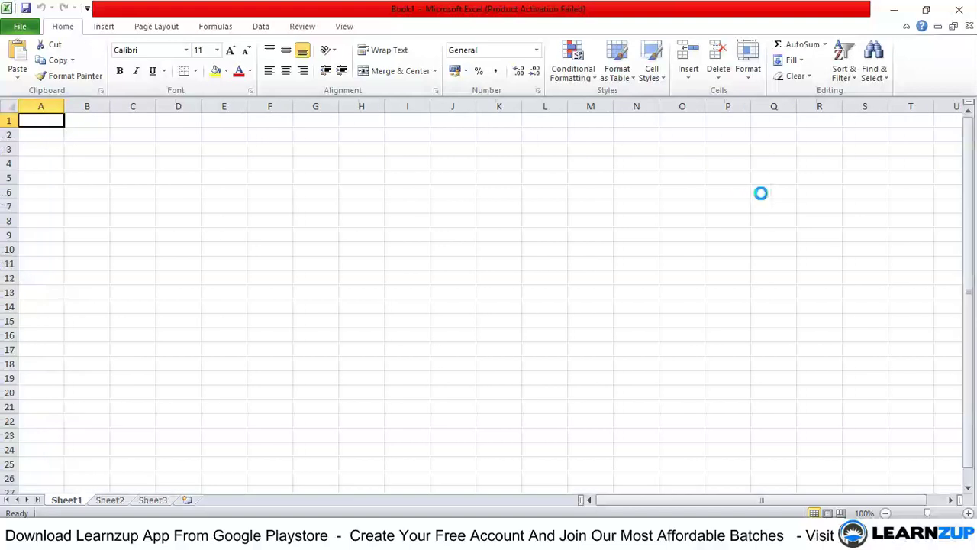
# Step: Move to D1, and jump twice to the last column of row 1 and back to A1
pyautogui.press('Right')
pyautogui.press('Right')
pyautogui.press('Right')
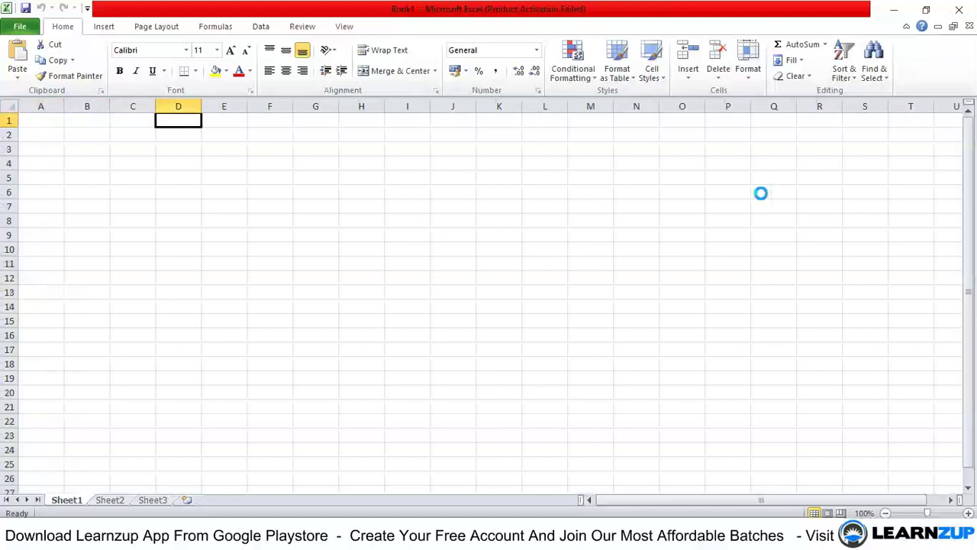
pyautogui.hotkey('ctrl', 'Right')
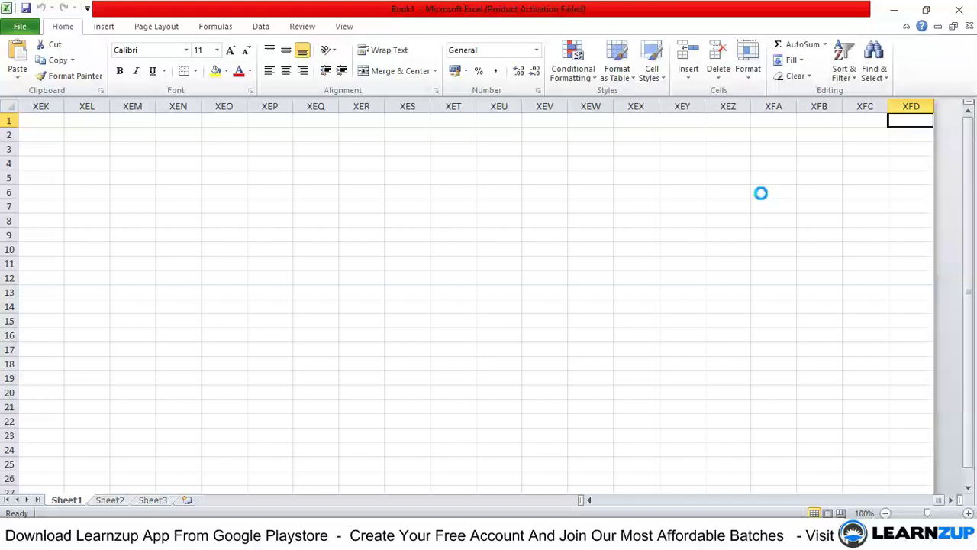
pyautogui.hotkey('ctrl', 'Left')
pyautogui.hotkey('ctrl', 'Right')
pyautogui.hotkey('ctrl', 'Left')
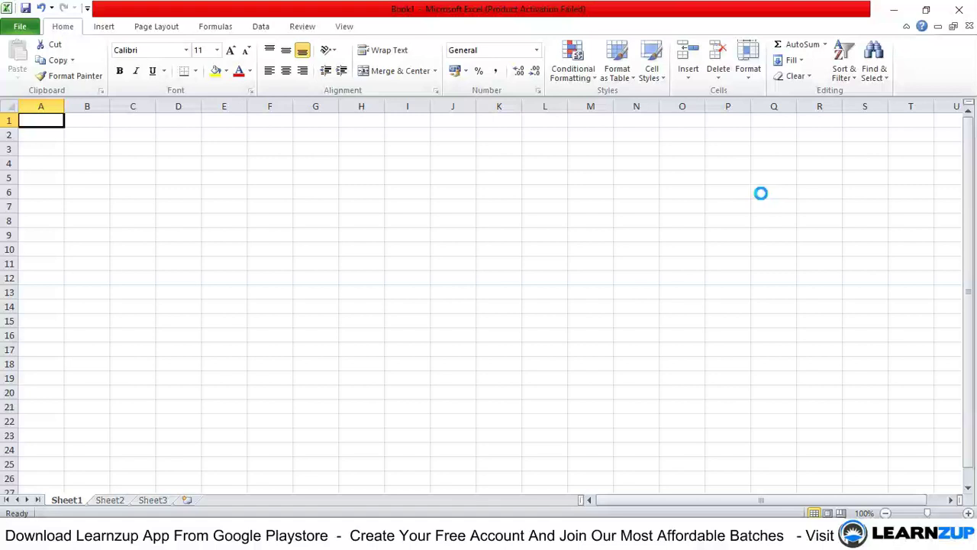
# Step: Move cell by cell from A1 to E1 and back, and five rows down column A and back up
pyautogui.press('Right')
pyautogui.press('Right')
pyautogui.press('Right')
pyautogui.press('Right')
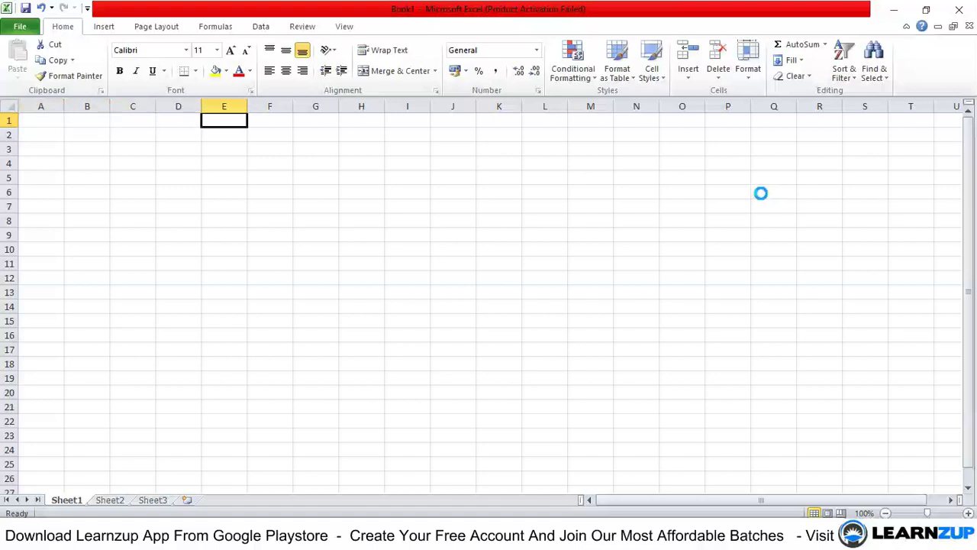
pyautogui.press('Left')
pyautogui.press('Left')
pyautogui.press('Left')
pyautogui.press('Left')
pyautogui.press('Down')
pyautogui.press('Down')
pyautogui.press('Down')
pyautogui.press('Down')
pyautogui.press('Down')
pyautogui.press('Up')
pyautogui.press('Up')
pyautogui.press('Up')
pyautogui.press('Up')
pyautogui.press('Up')
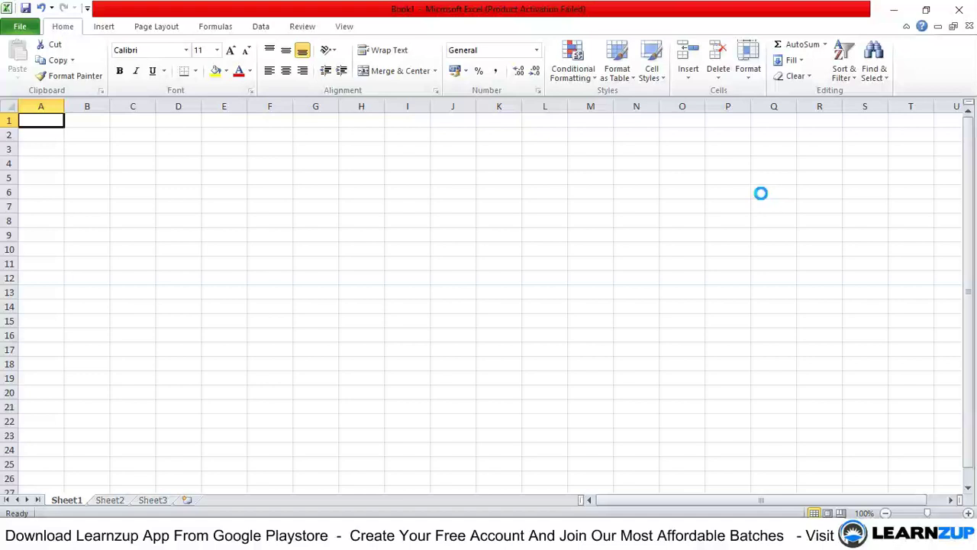
# Step: Discard a trial entry of kewhfsdhfk in cell A1 and enter the sample text lksdfldskfn there
pyautogui.write('kewhfsdhfk')
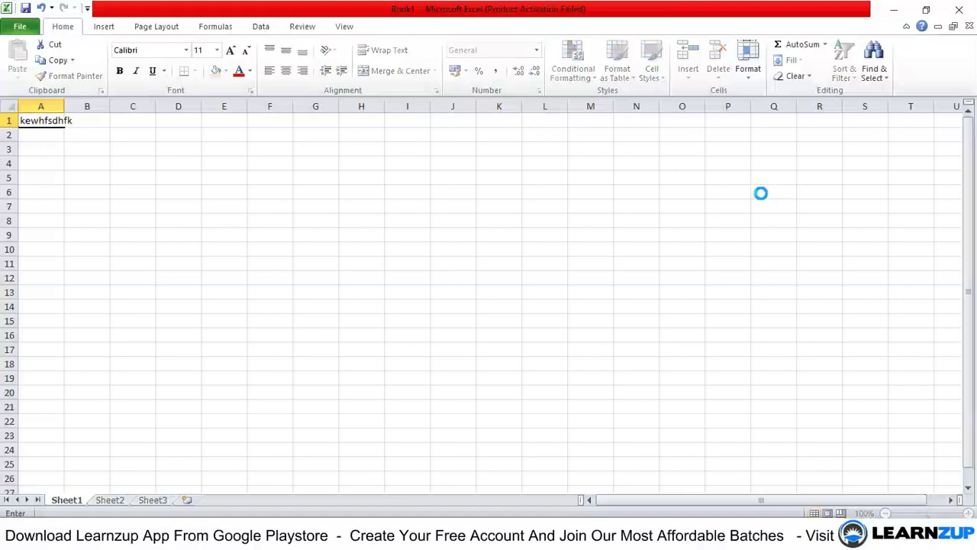
pyautogui.press('Escape')
pyautogui.write('lksdfldskfn')
pyautogui.press('Return')
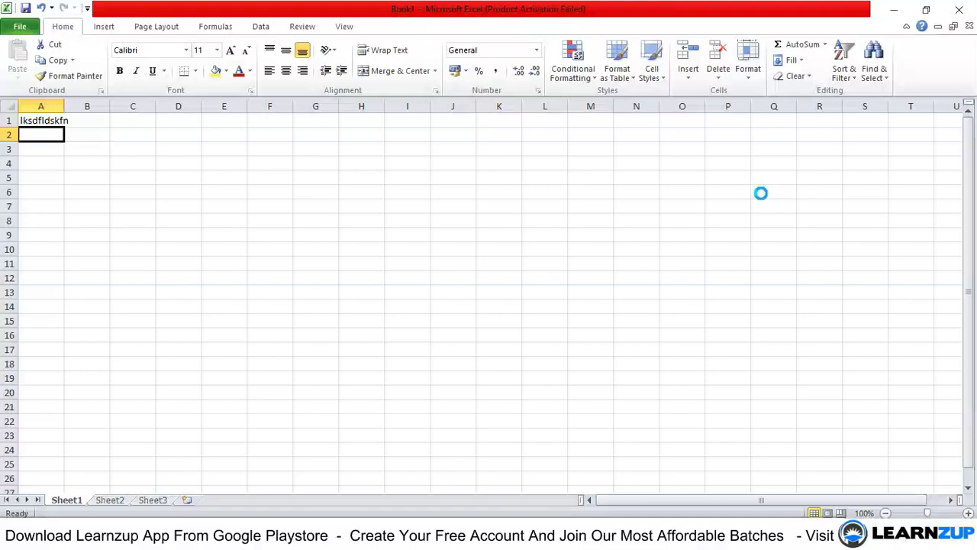
# Step: Enter the sample text cbkzjxbcsdjvb in cell M2 and clear that cell again
pyautogui.press('Right')
pyautogui.press('Left')
pyautogui.press('Right')
pyautogui.press('Right')
pyautogui.press('Right')
pyautogui.press('Right')
pyautogui.press('Right')
pyautogui.press('Right')
pyautogui.press('Right')
pyautogui.press('Right')
pyautogui.press('Right')
pyautogui.press('Right')
pyautogui.press('Right')
pyautogui.press('Right')
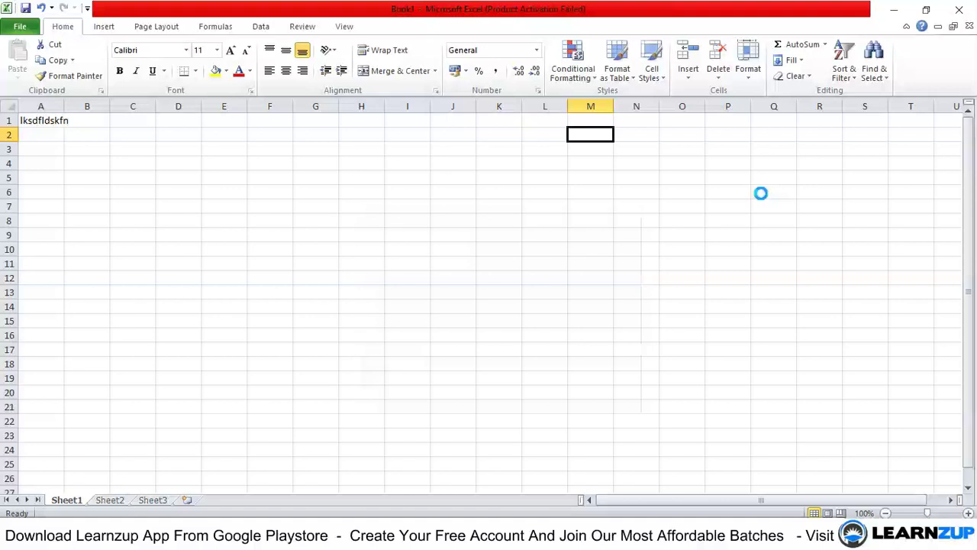
pyautogui.write('cbkzjxbcsdjvb')
pyautogui.press('Return')
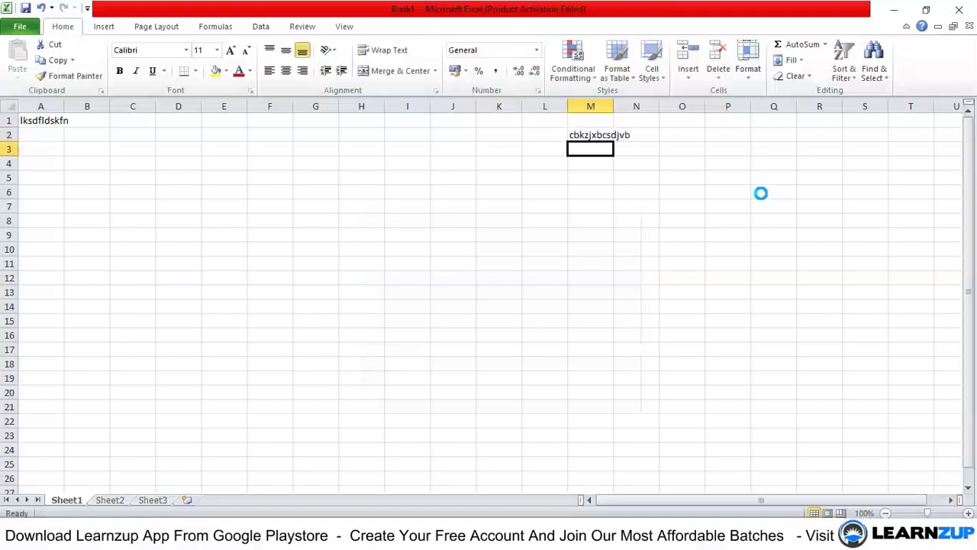
pyautogui.press('Up')
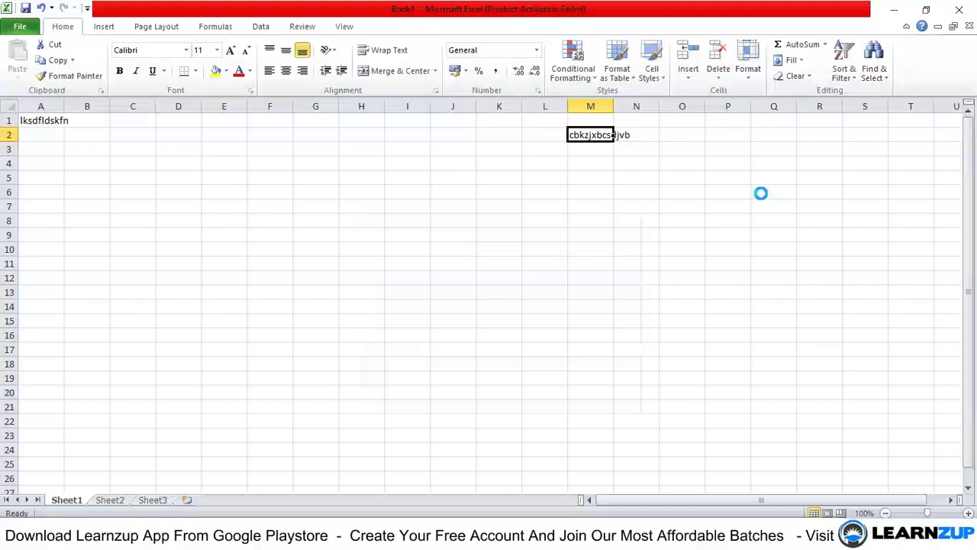
pyautogui.press('Delete')
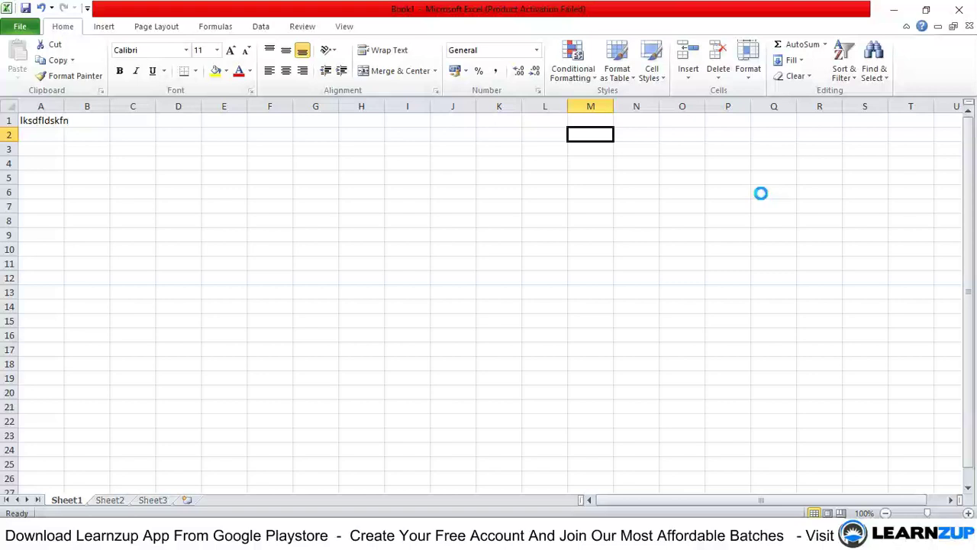
# Step: Jump along row 2 to its end and back to column A, and replace the content of A1 with 1
pyautogui.hotkey('ctrl', 'Right')
pyautogui.hotkey('ctrl', 'Left')
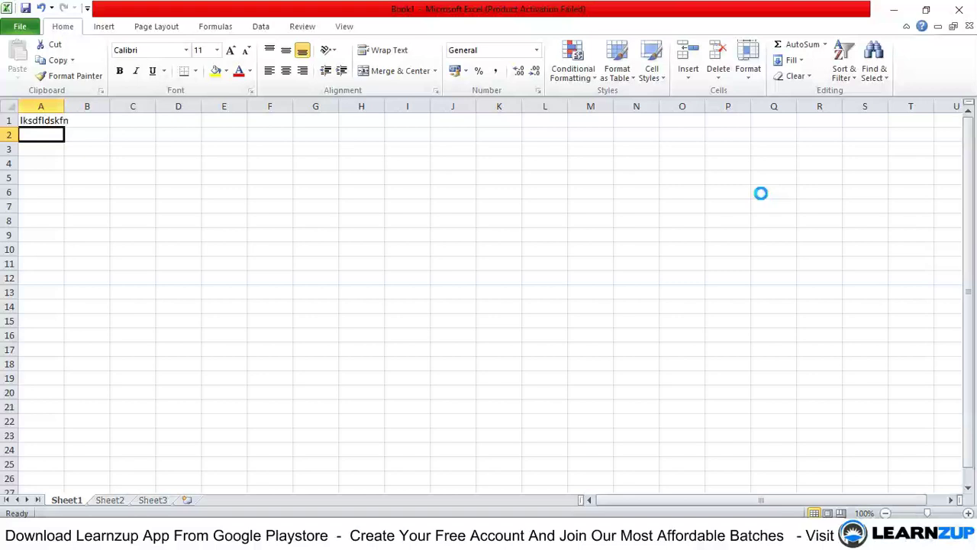
pyautogui.press('Up')
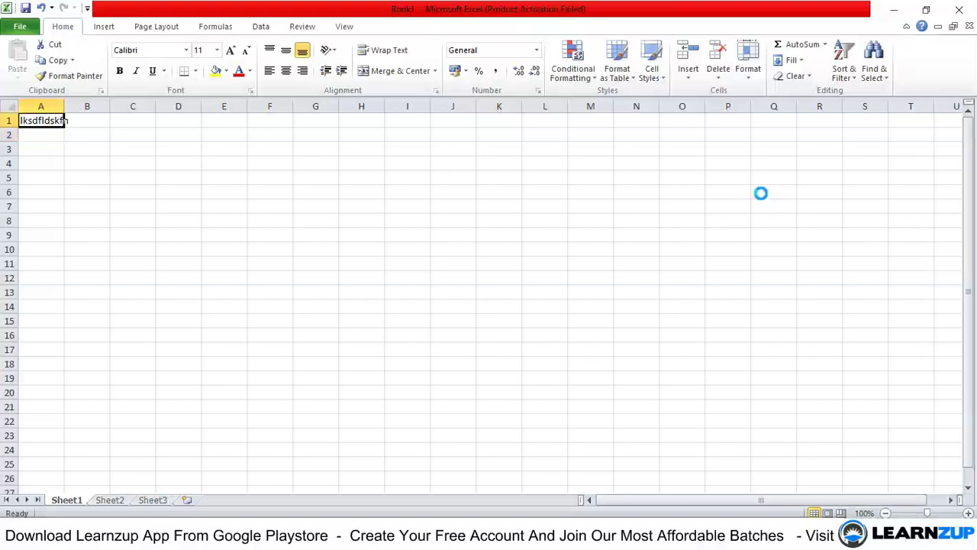
pyautogui.write('1')
pyautogui.press('Return')
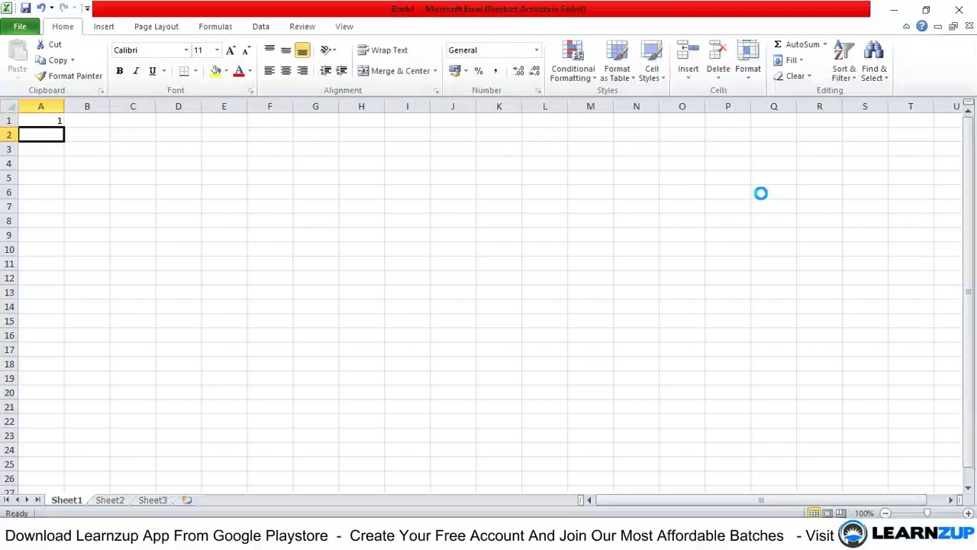
# Step: Copy A1 and paste it across the rest of row 1, from B1 to the last column XFD, ending copy mode
pyautogui.press('Up')
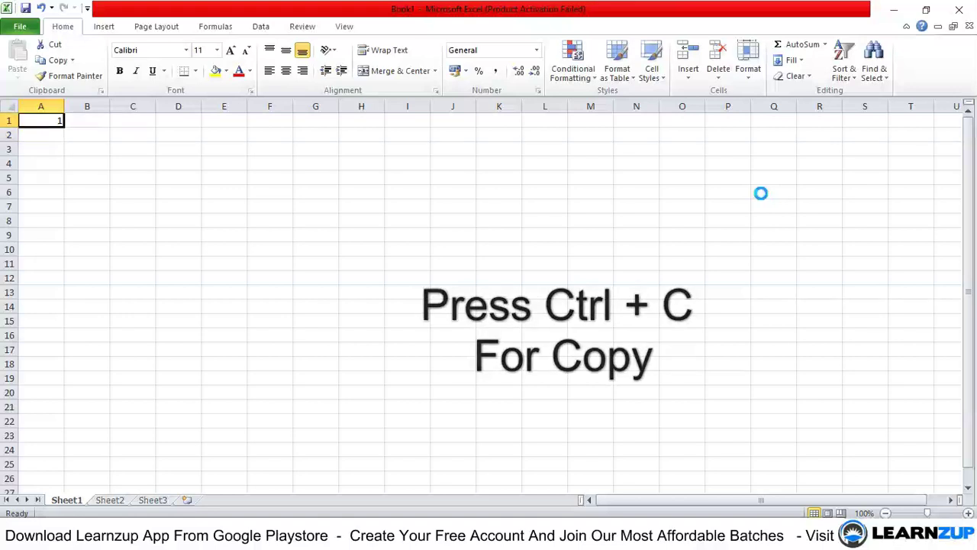
pyautogui.hotkey('ctrl', 'c')
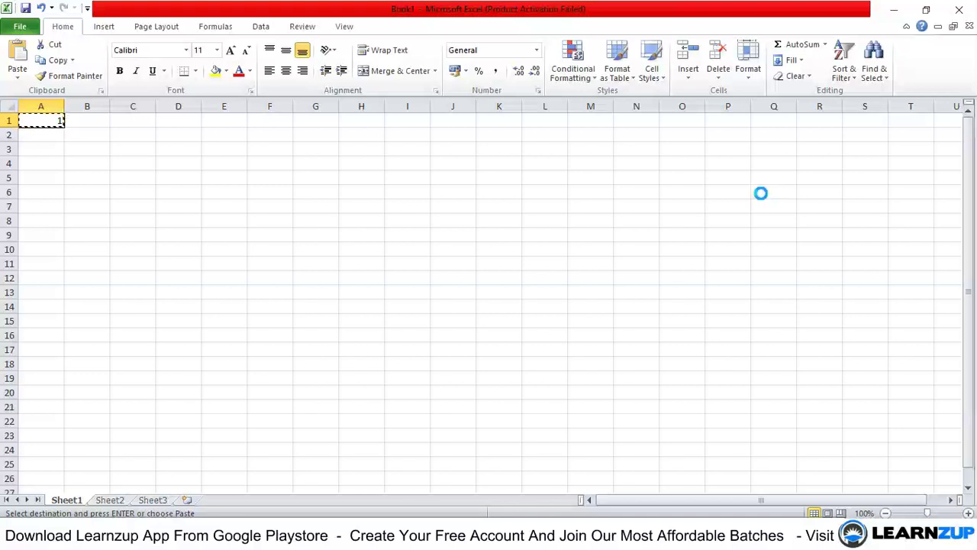
pyautogui.hotkey('ctrl', 'shift', 'Right')
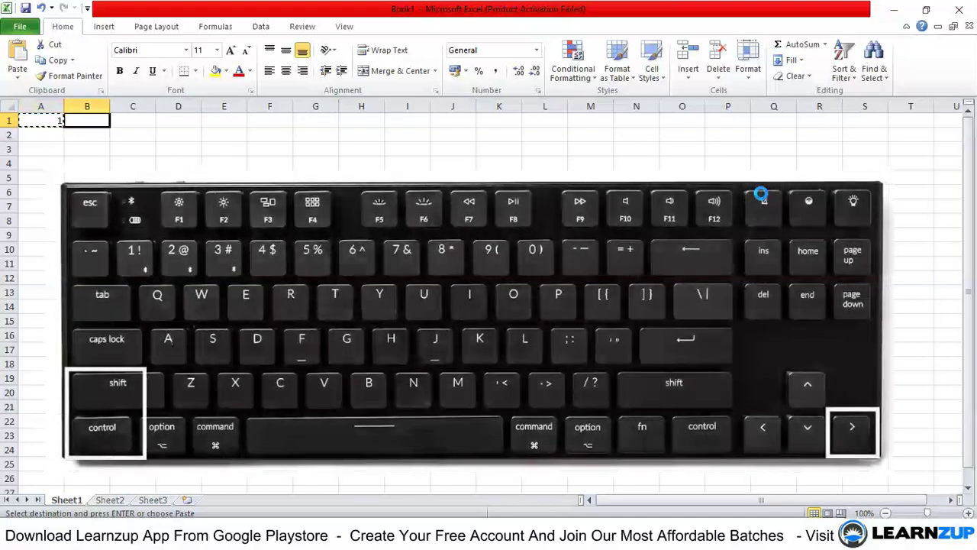
pyautogui.hotkey('ctrl', 'shift', 'Right')
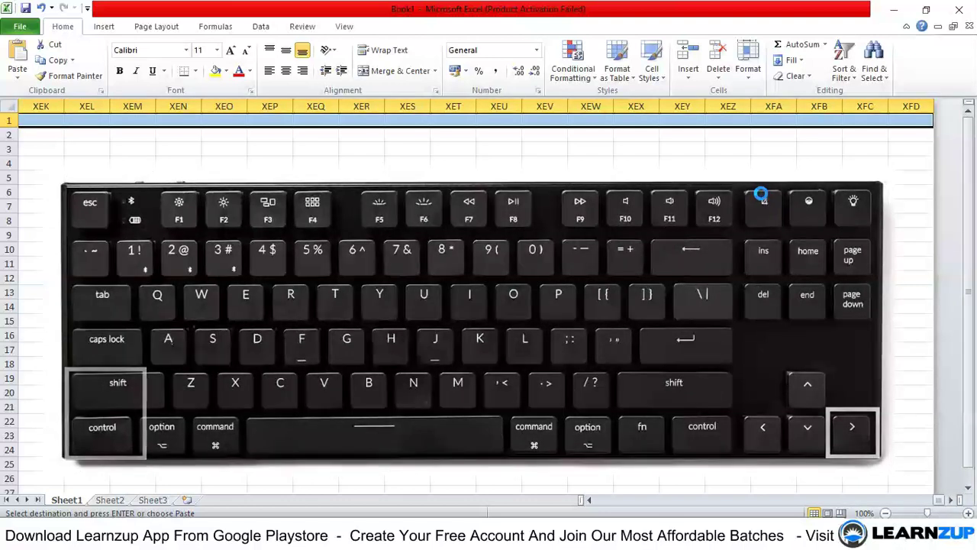
pyautogui.hotkey('ctrl', 'v')
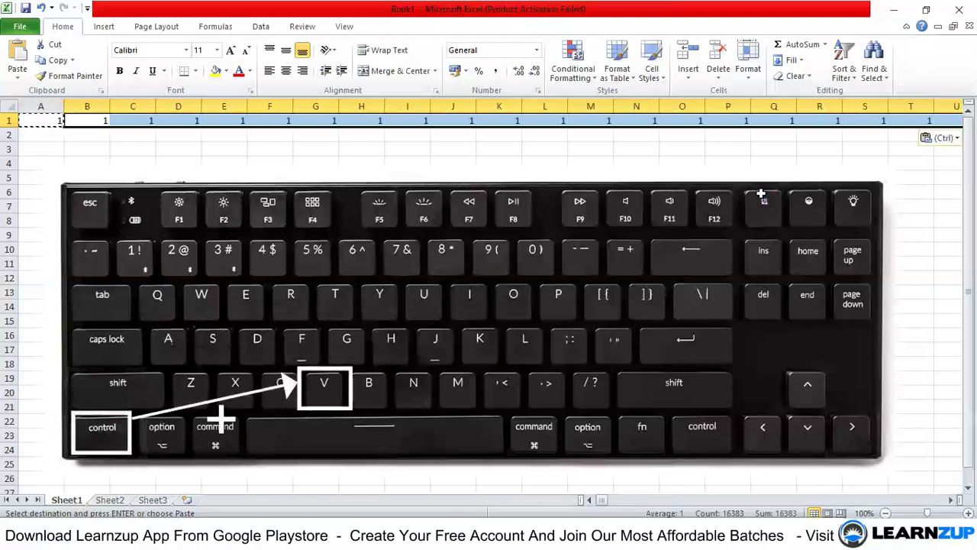
pyautogui.press('Escape')
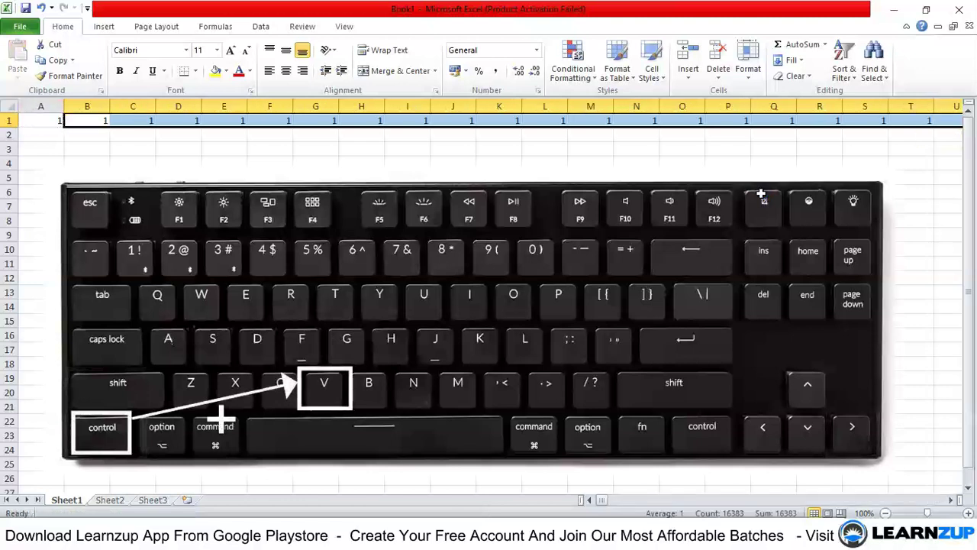
# Step: Jump along row 1 from A1 to its last filled cell in column XFD and back to A1
pyautogui.hotkey('ctrl', 'Home')
pyautogui.hotkey('ctrl', 'Right')
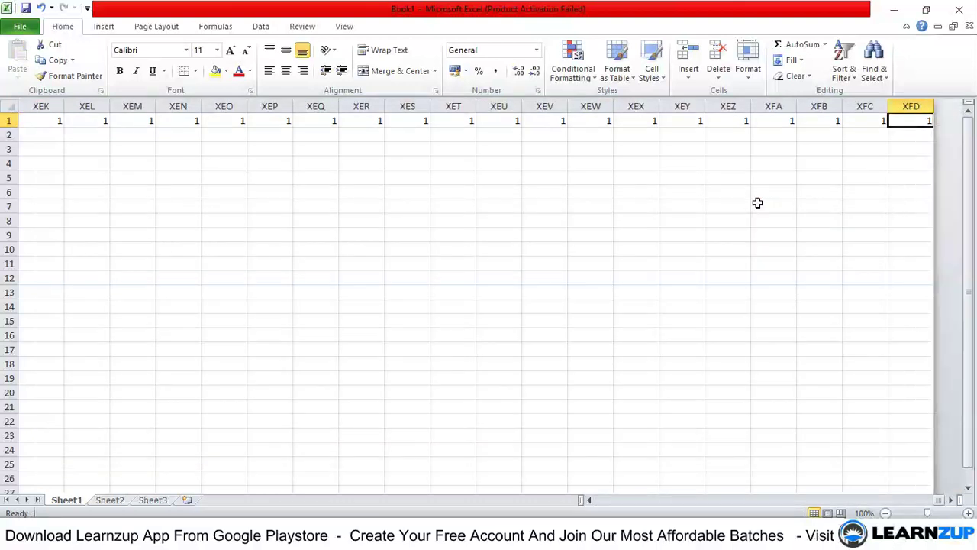
pyautogui.hotkey('ctrl', 'Left')
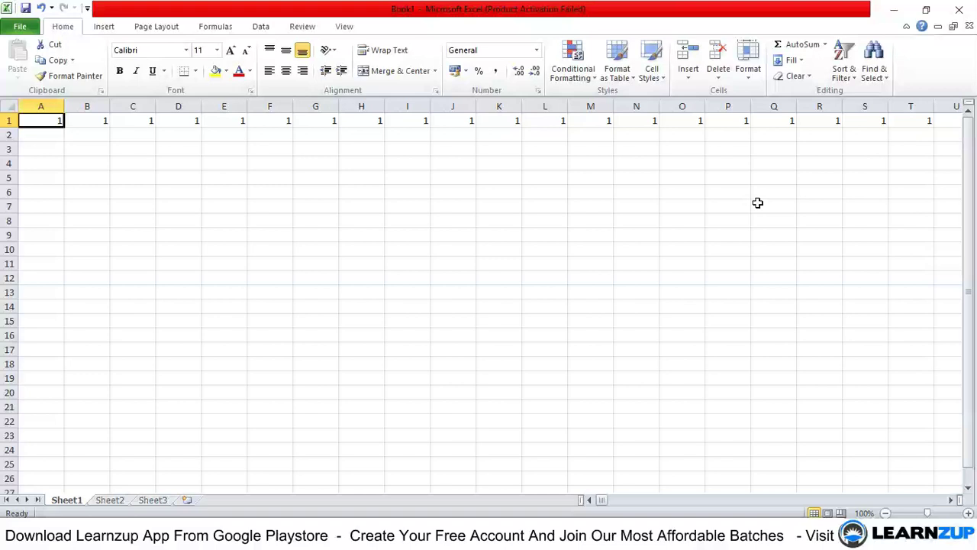
# Step: Select the filled cells from A1 to XFD1 and the whole of row 1 to check their count, ending back at A1
pyautogui.hotkey('shift', 'Right')
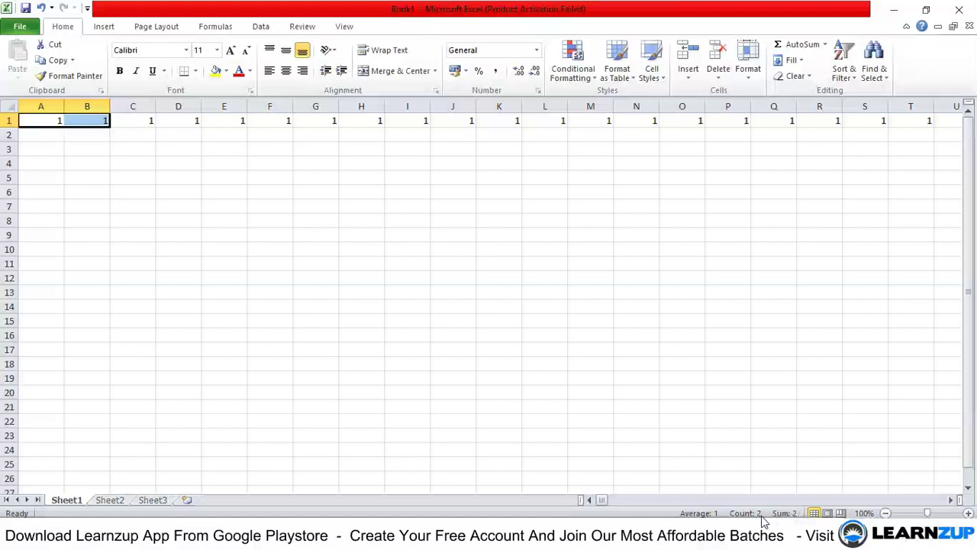
pyautogui.hotkey('ctrl', 'shift', 'Right')
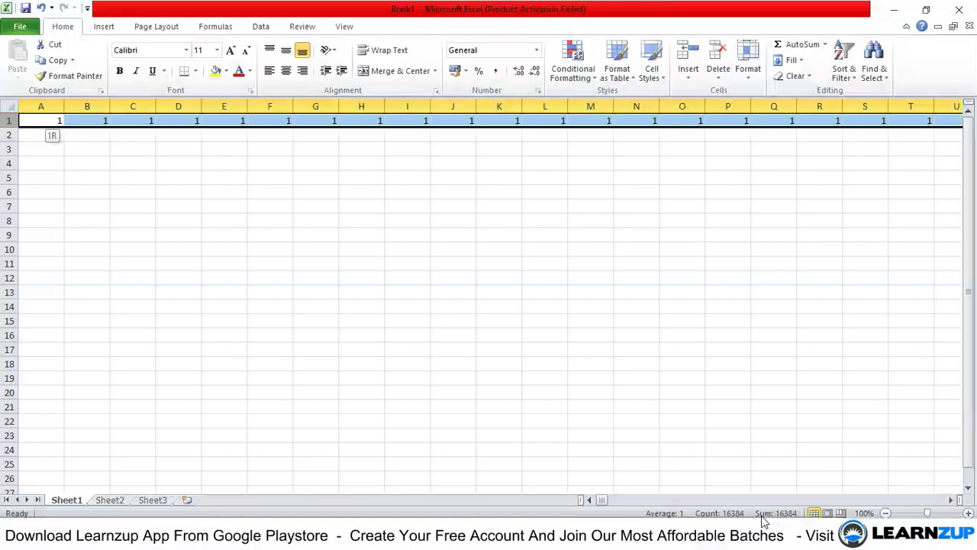
pyautogui.hotkey('ctrl', 'shift', 'Left')
pyautogui.hotkey('shift', 'space')
pyautogui.hotkey('ctrl', 'Right')
pyautogui.hotkey('shift', 'space')
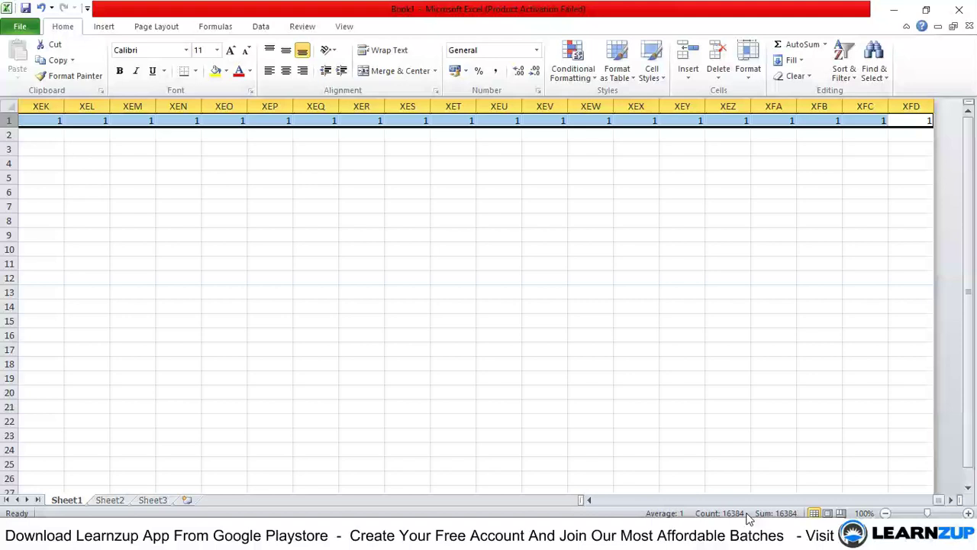
pyautogui.hotkey('ctrl', 'Home')
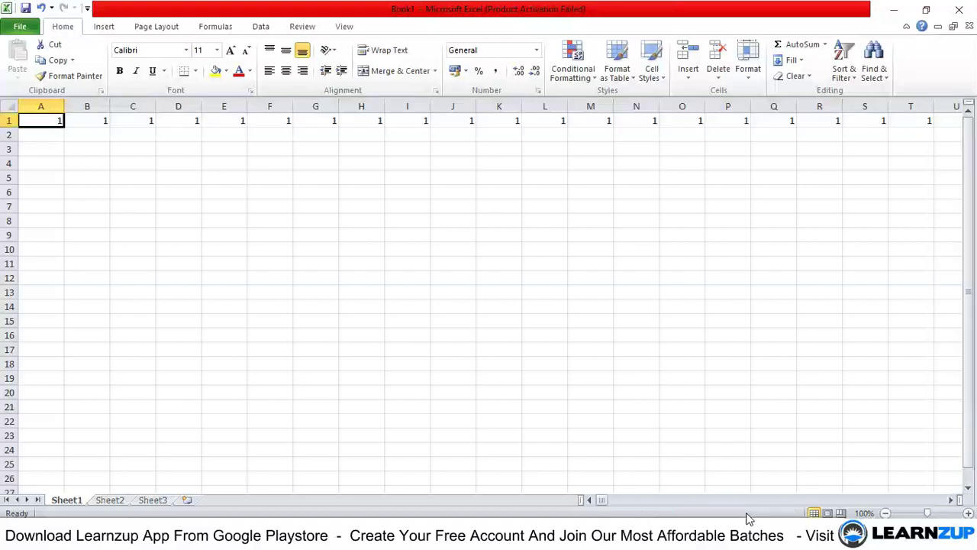
# Step: Go to the end of column A, select all of row 1048575 and all of column A in turn, and return to A1
pyautogui.hotkey('ctrl', 'Down')
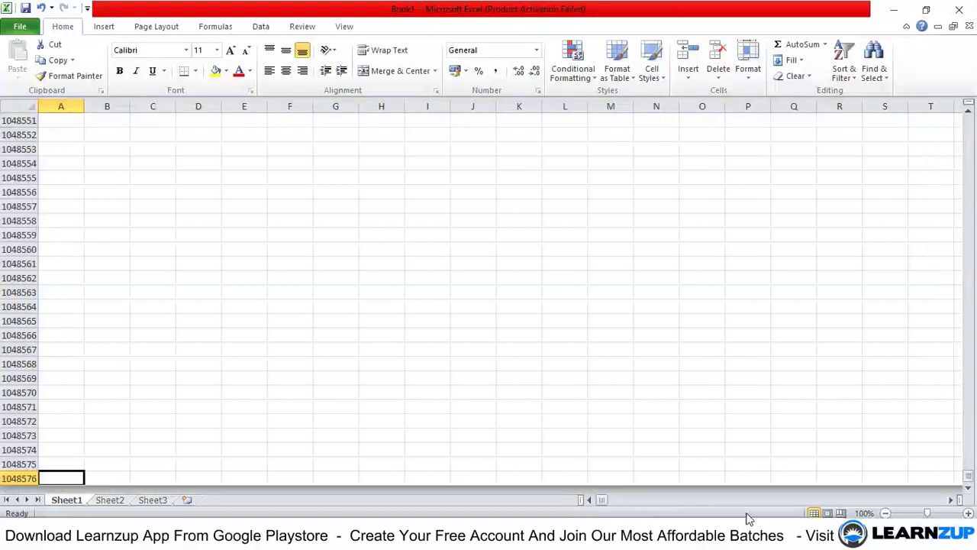
pyautogui.press('Up')
pyautogui.hotkey('shift', 'space')
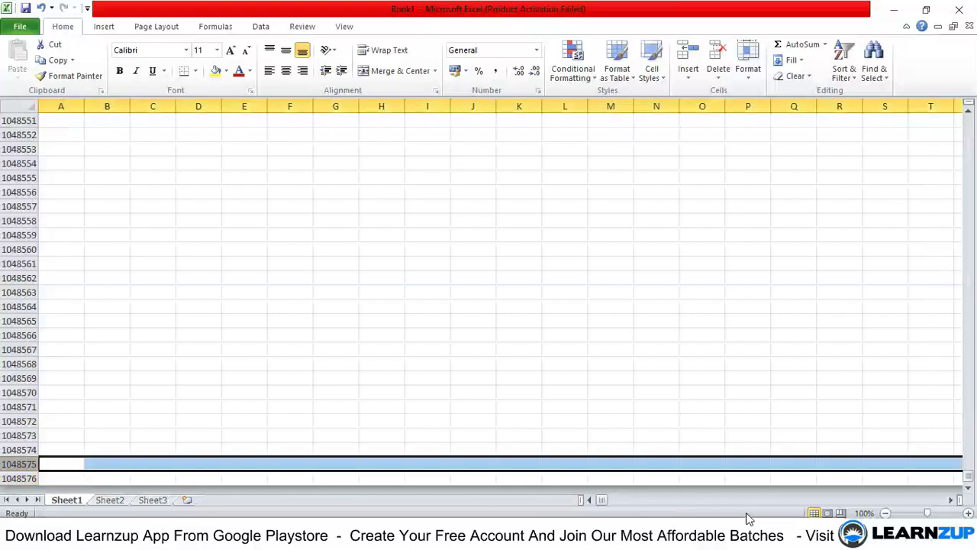
pyautogui.press('Left')
pyautogui.hotkey('ctrl', 'space')
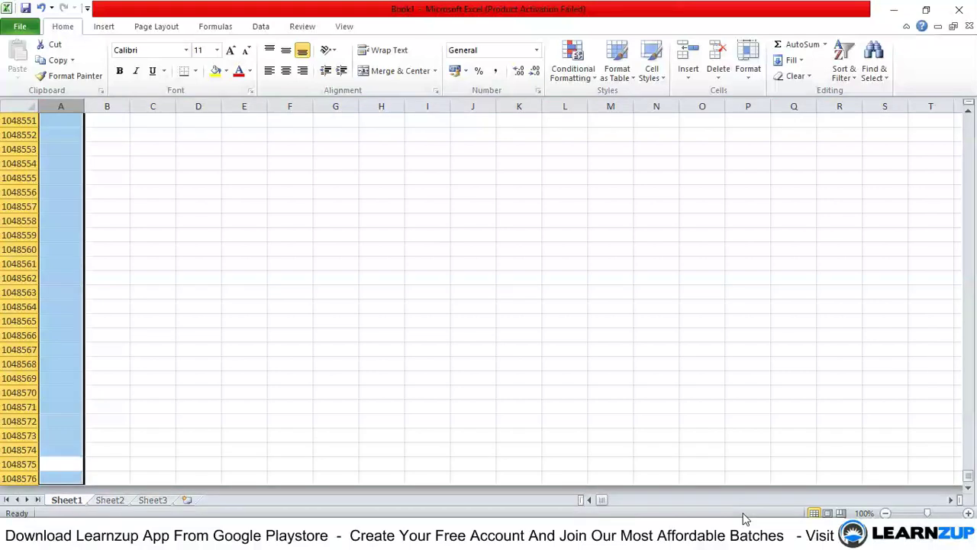
pyautogui.hotkey('ctrl', 'Home')
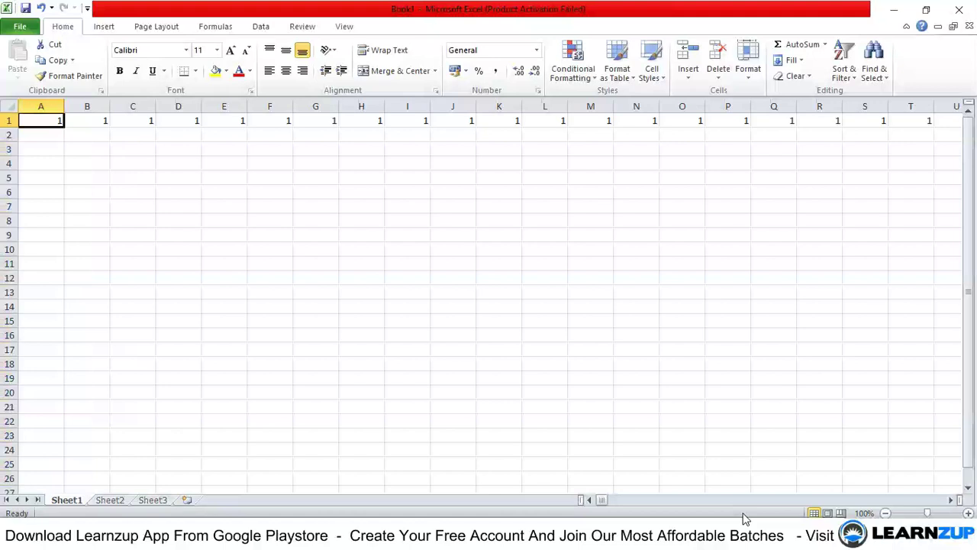
# Step: Clear the contents of the entire row 1 and return to cell A1
pyautogui.hotkey('shift', 'space')
pyautogui.press('Delete')
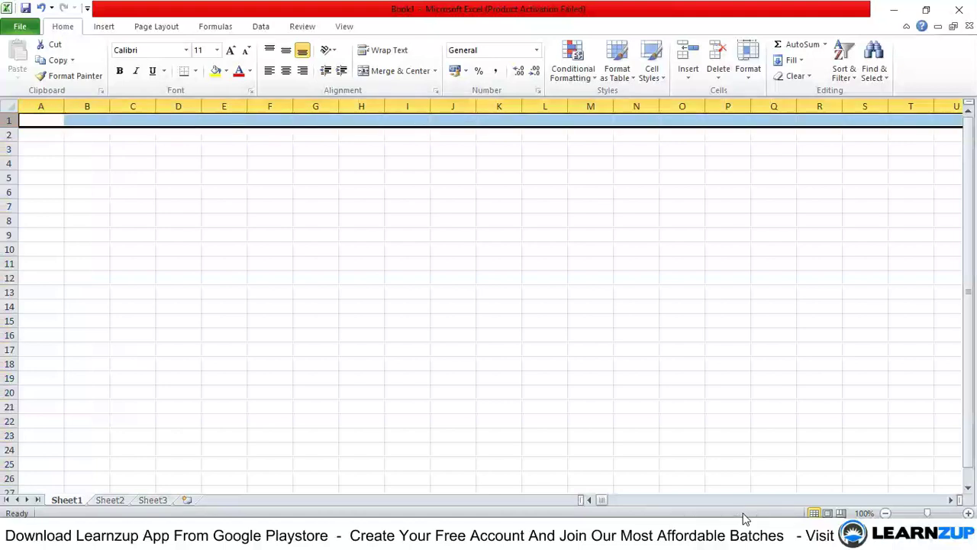
pyautogui.hotkey('ctrl', 'Home')
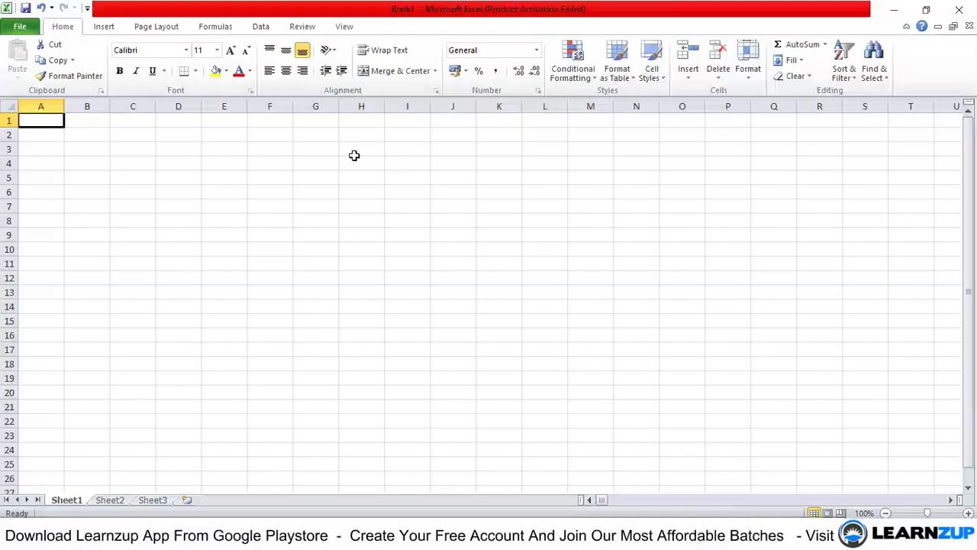
# Step: Save the workbook to the Desktop as an Excel Workbook named Excel Training
pyautogui.click(21, 28)
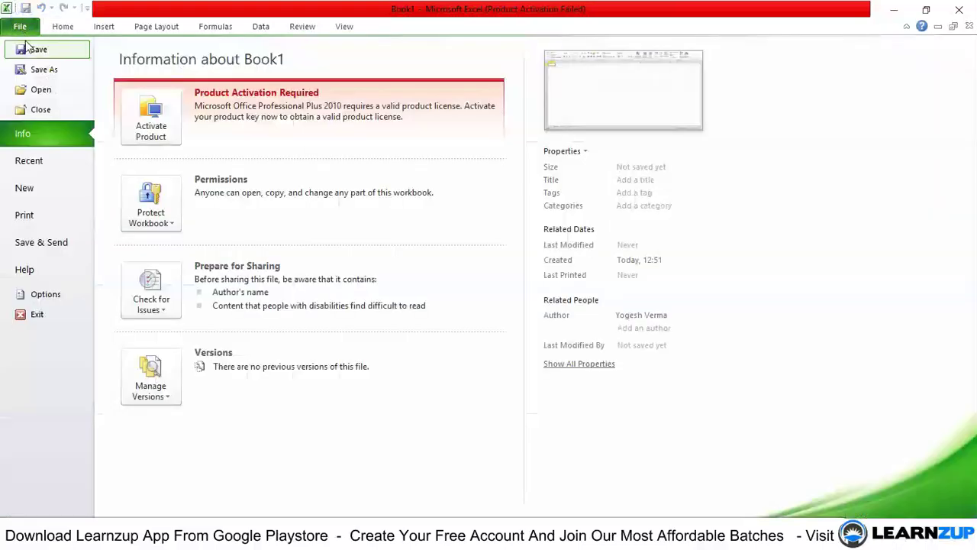
pyautogui.click(35, 49)
pyautogui.click(59, 119)
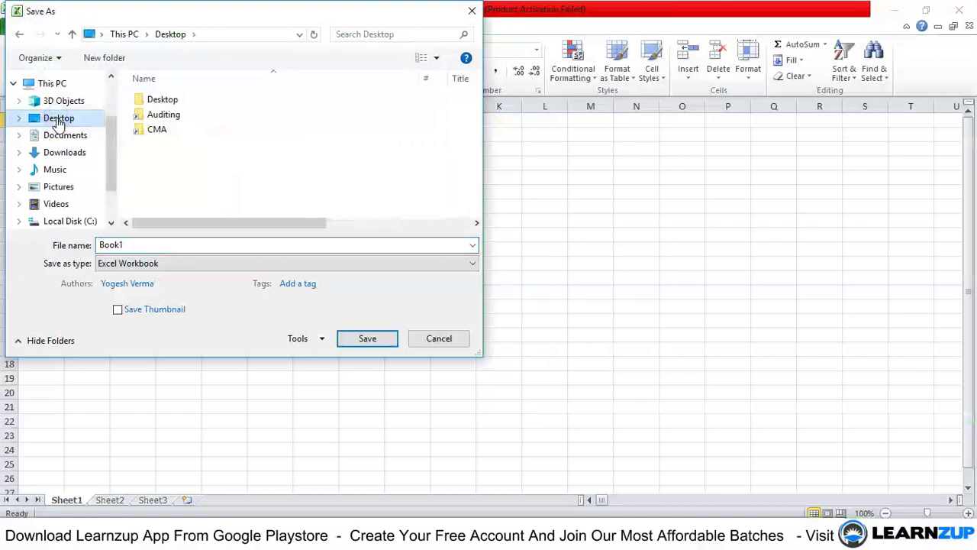
pyautogui.click(76, 244)
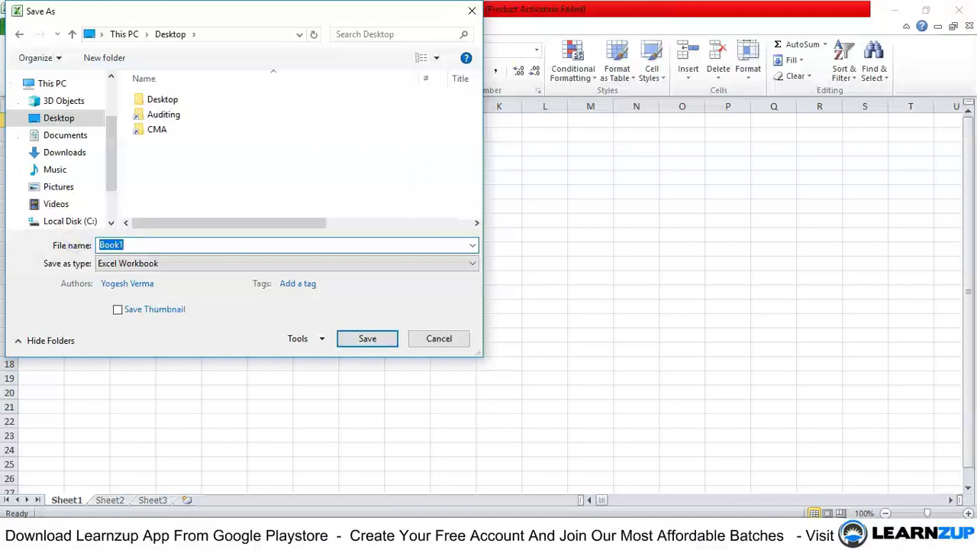
pyautogui.write('Excel Training')
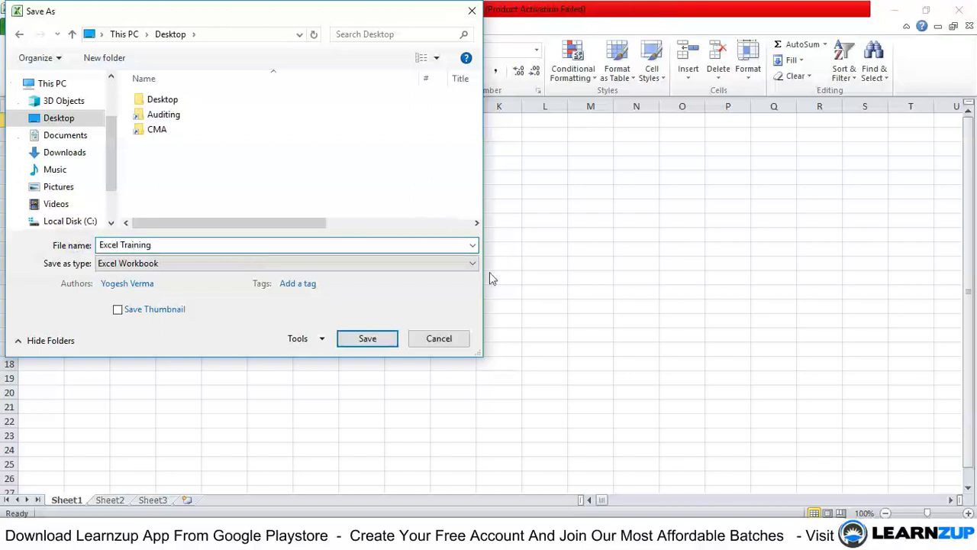
pyautogui.click(387, 337)
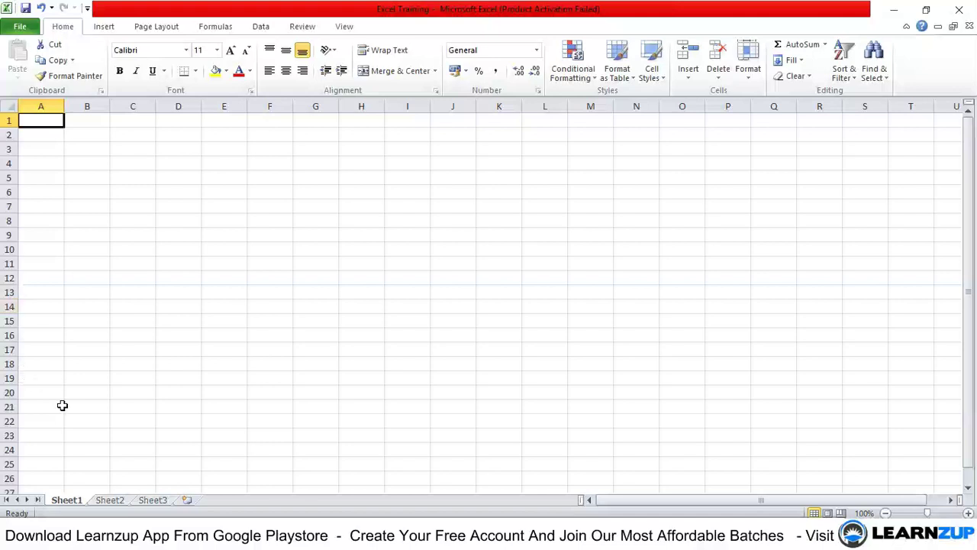
# Step: Delete Sheet2 and Sheet3, and insert two new blank worksheets after Sheet1
pyautogui.rightClick(122, 499)
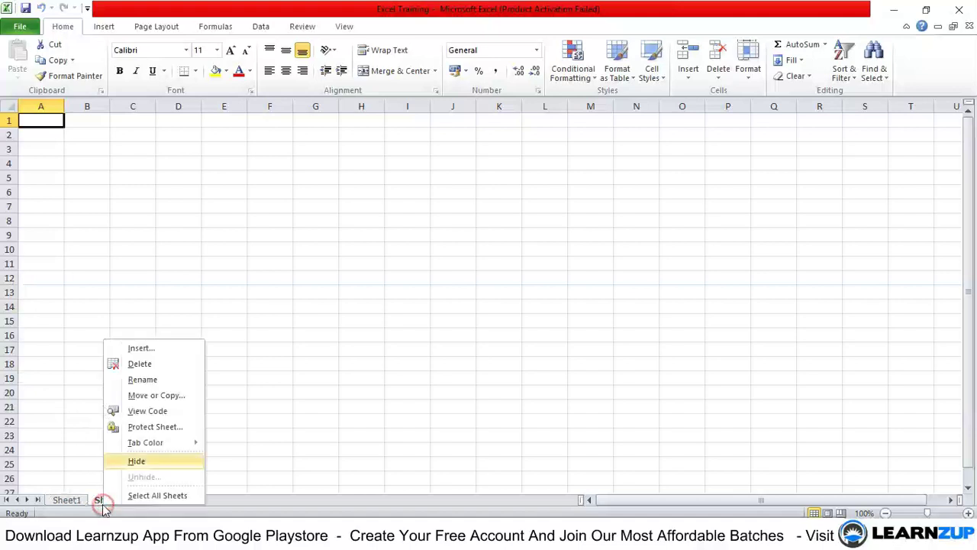
pyautogui.click(132, 365)
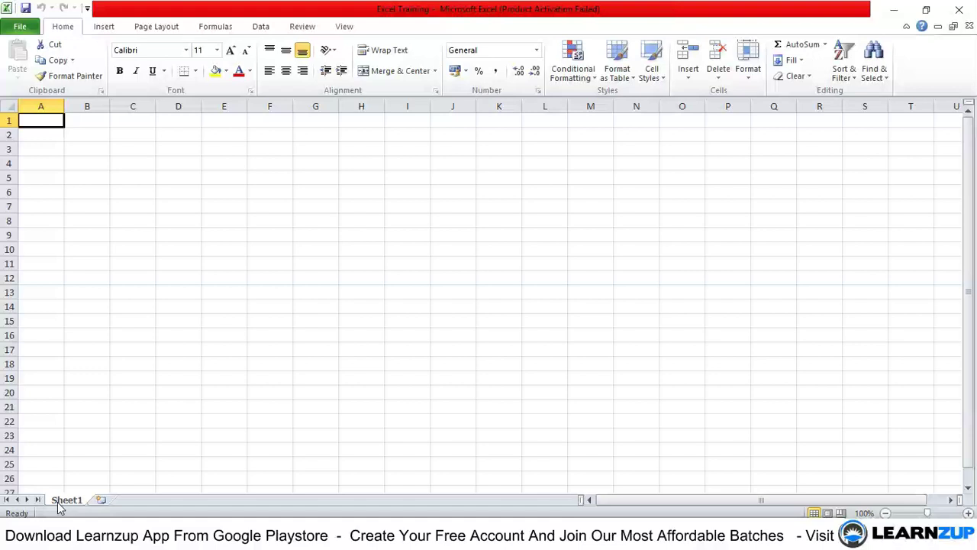
pyautogui.click(100, 499)
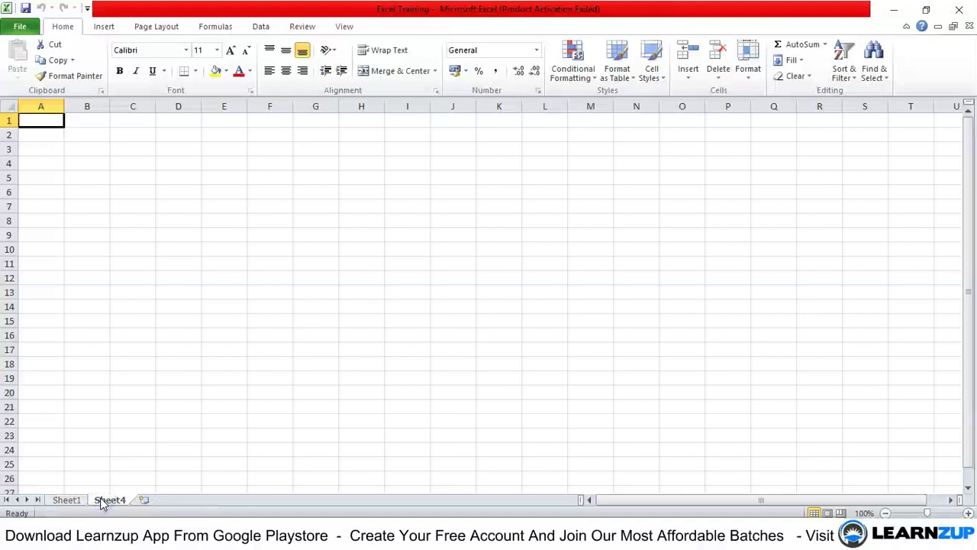
pyautogui.click(142, 500)
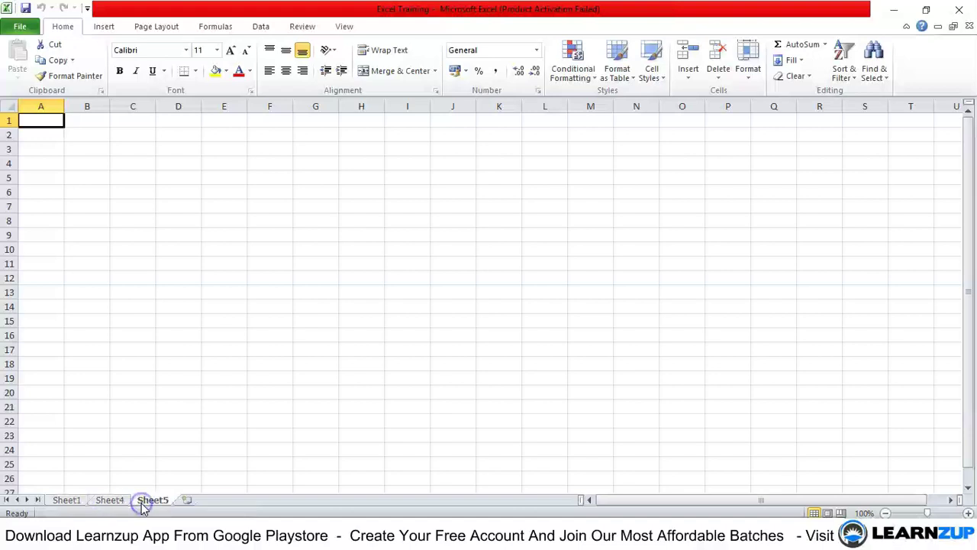
# Step: Enter the sample text opipoi in cell A1 of Sheet1 and kjlj in cell A1 of Sheet4
pyautogui.click(124, 502)
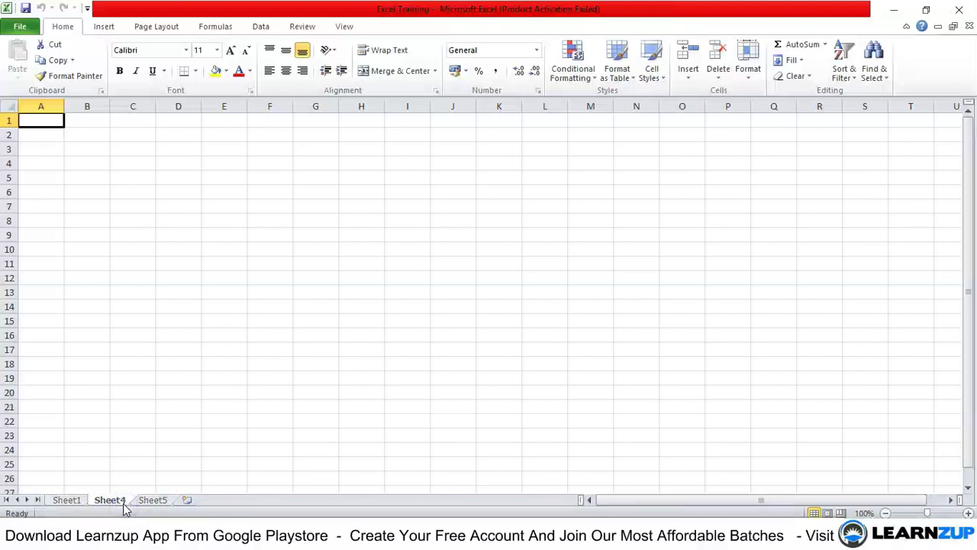
pyautogui.click(74, 501)
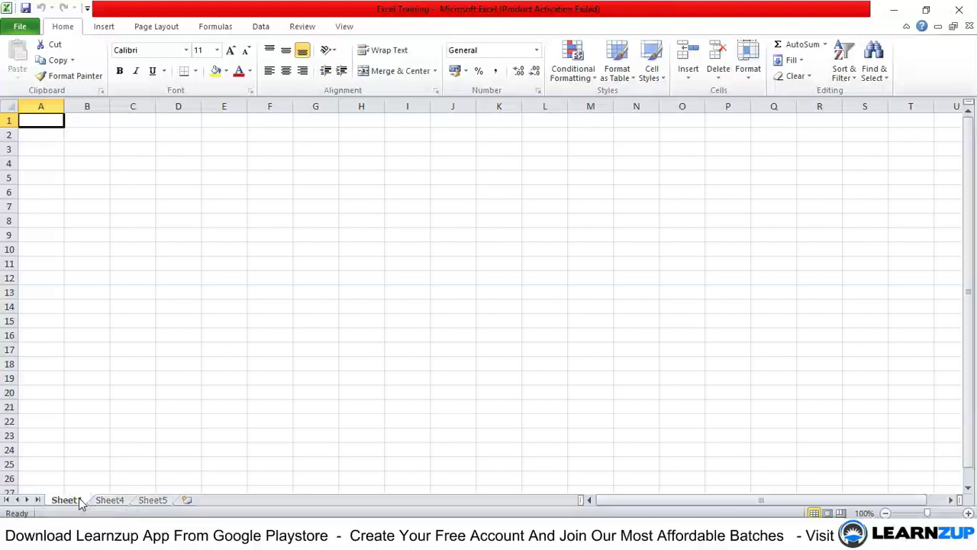
pyautogui.write('opipoi')
pyautogui.press('Return')
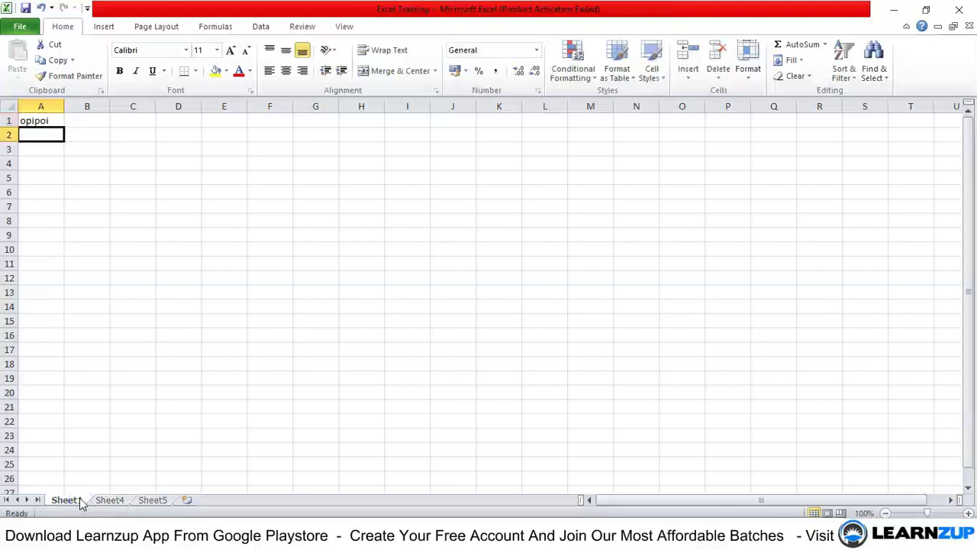
pyautogui.click(107, 501)
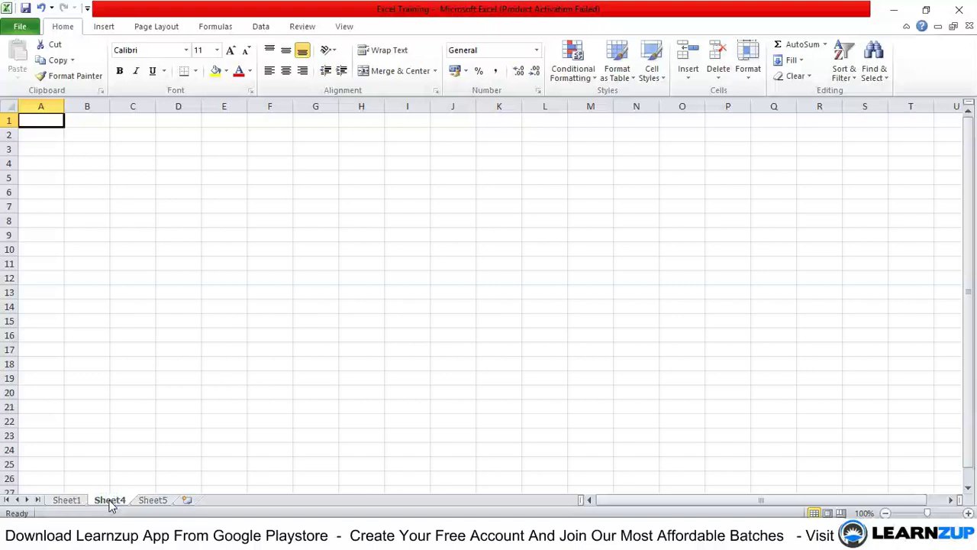
pyautogui.write('kjlj')
pyautogui.press('Return')
# Step: Switch to Sheet5 and insert two more blank worksheets after it
pyautogui.click(152, 501)
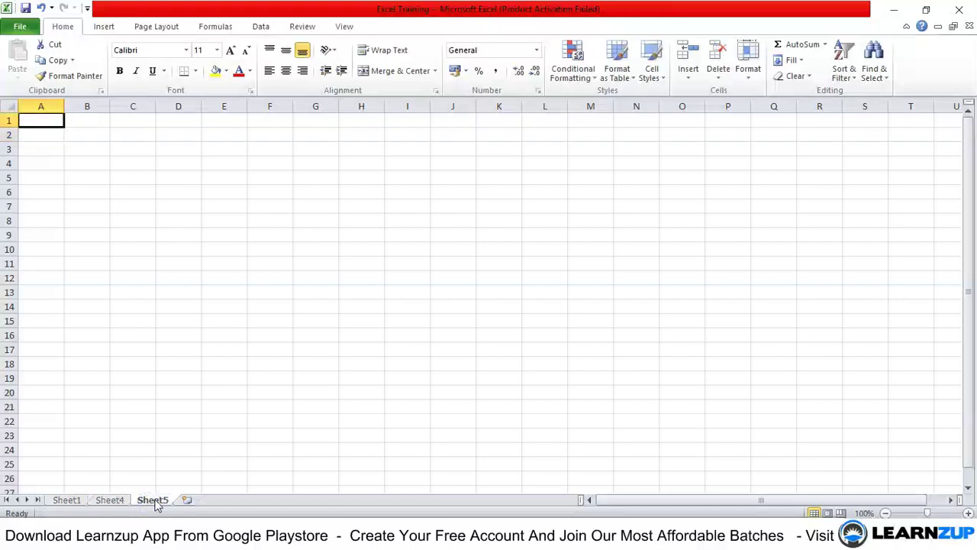
pyautogui.click(187, 501)
pyautogui.click(229, 501)
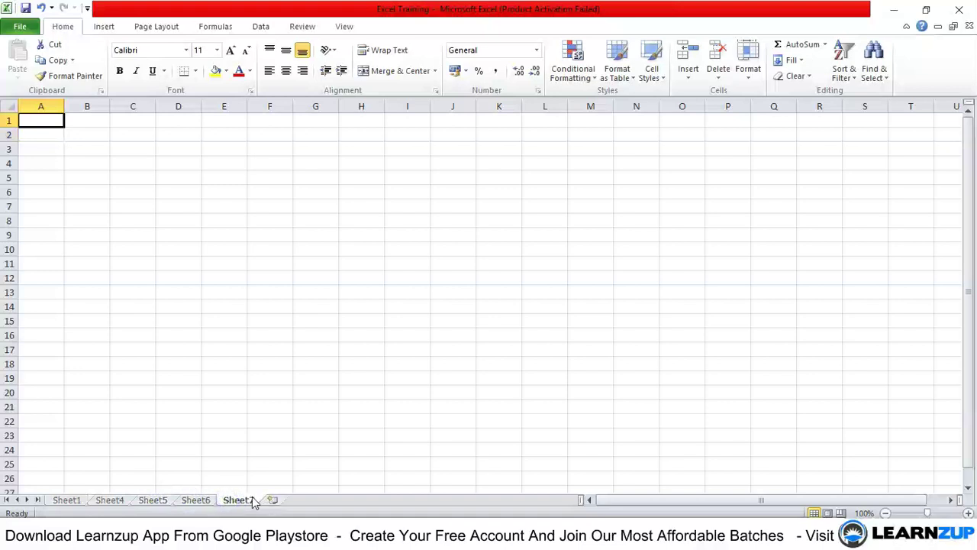
# Step: Delete the worksheets Sheet7, Sheet6 and Sheet5 from the workbook
pyautogui.rightClick(255, 501)
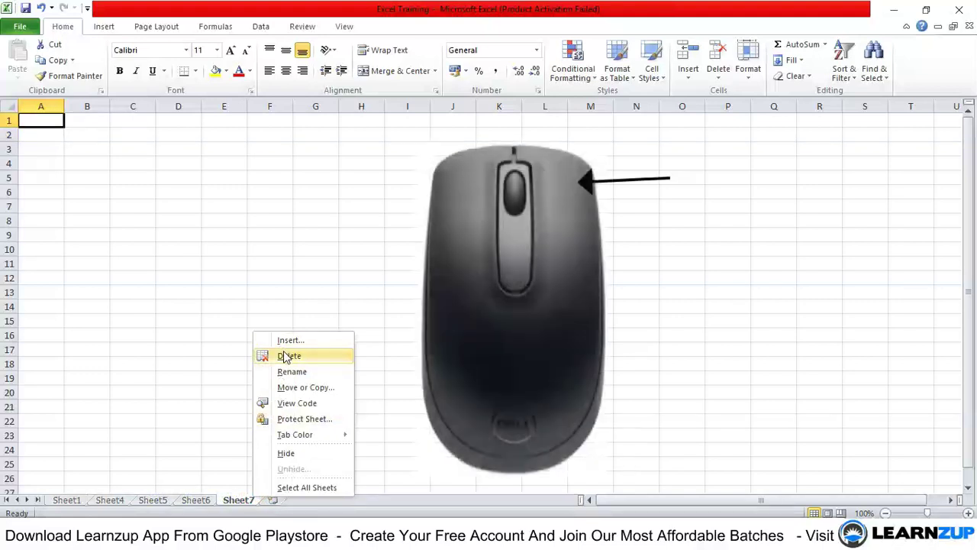
pyautogui.click(284, 357)
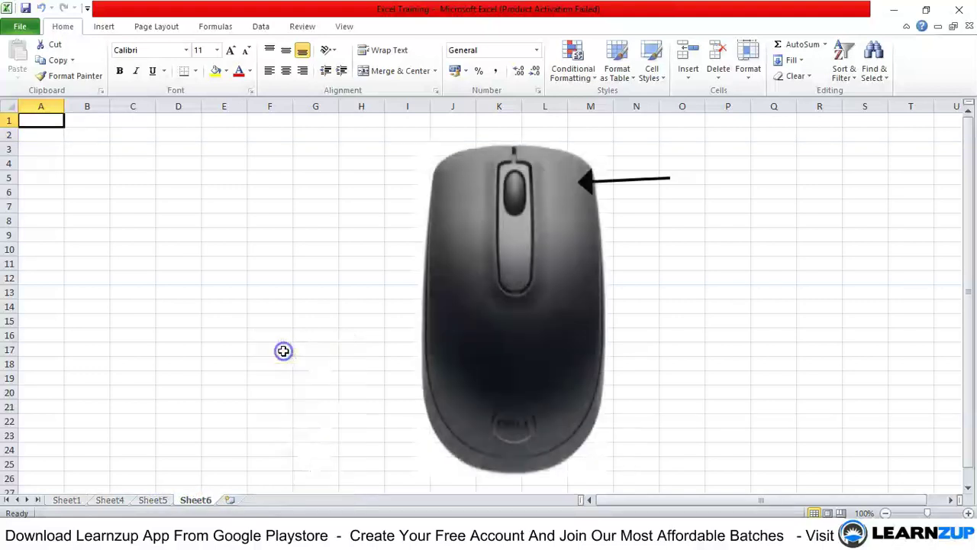
pyautogui.rightClick(200, 508)
pyautogui.click(229, 363)
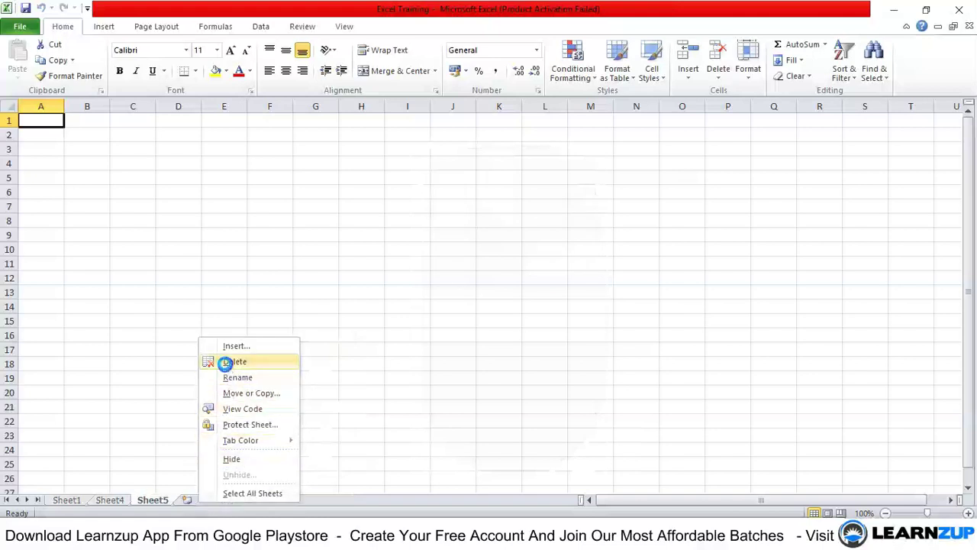
pyautogui.rightClick(153, 504)
pyautogui.click(181, 366)
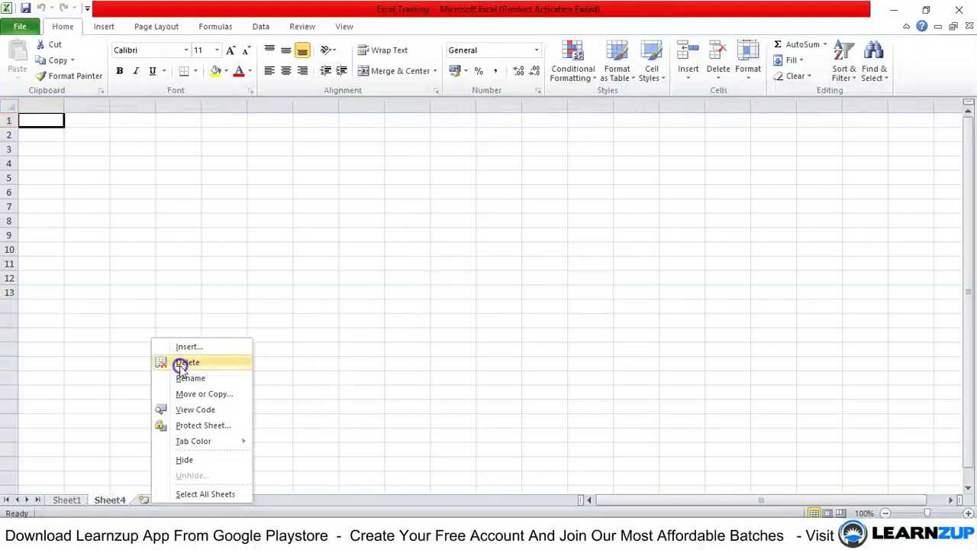
# Step: Hide the Sheet4 worksheet, and unhide it again
pyautogui.rightClick(107, 505)
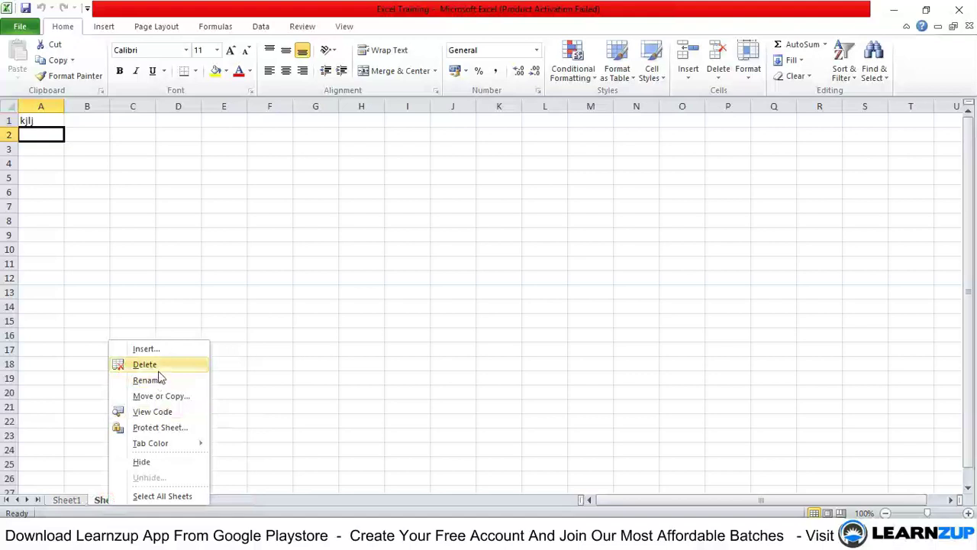
pyautogui.click(155, 463)
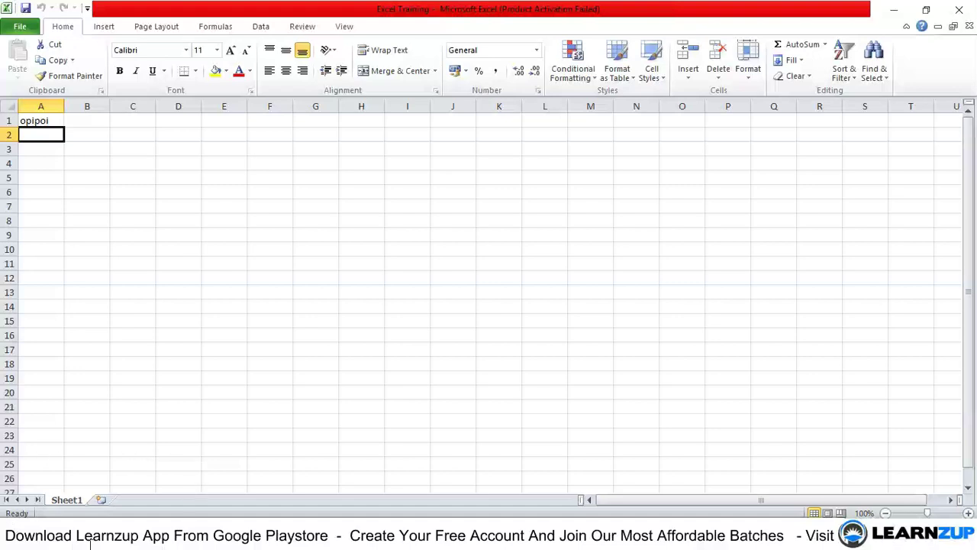
pyautogui.rightClick(55, 500)
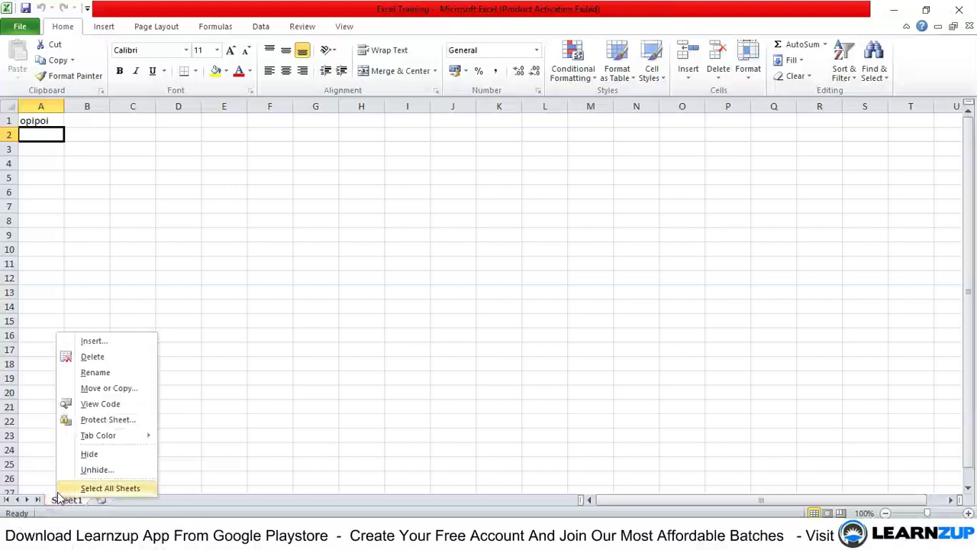
pyautogui.click(69, 472)
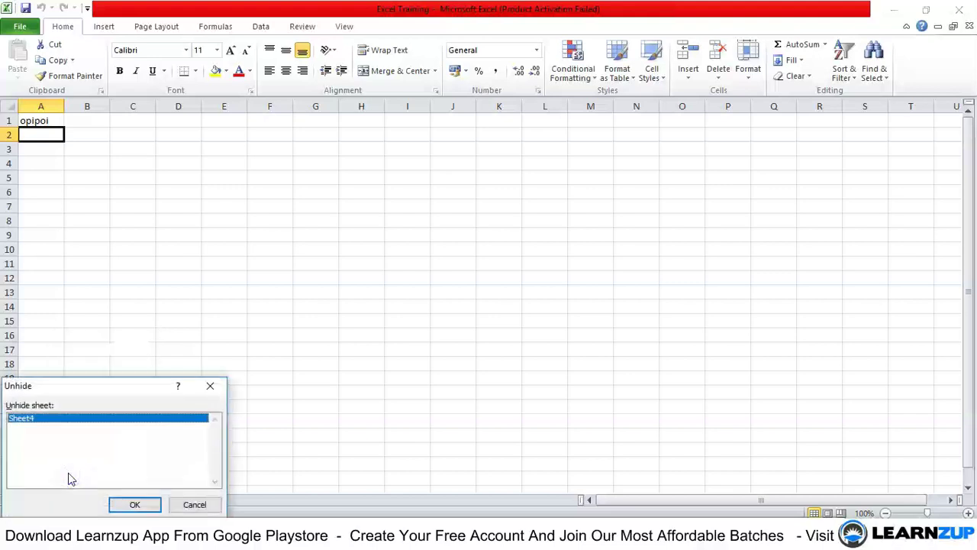
pyautogui.click(130, 504)
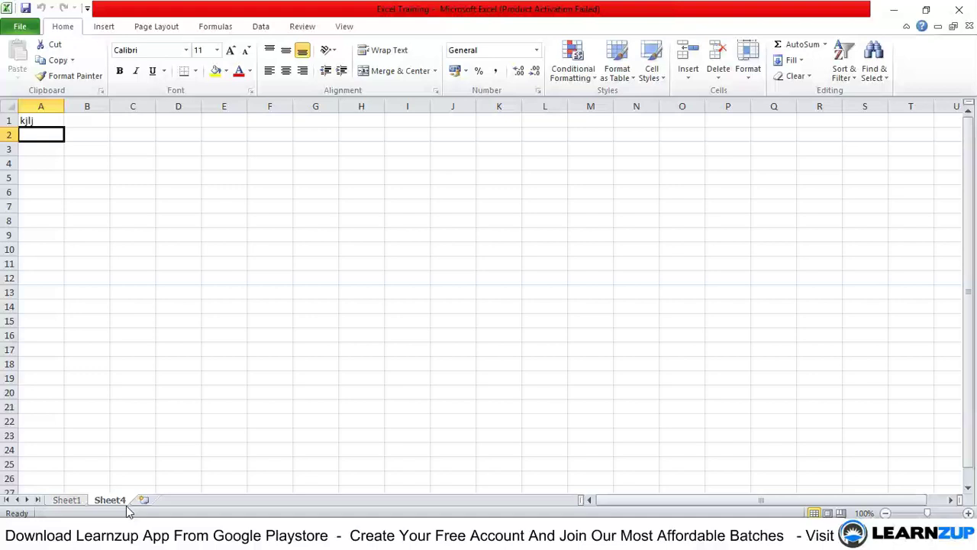
# Step: Switch to Sheet1 and clear the sample text from cell A1
pyautogui.click(82, 502)
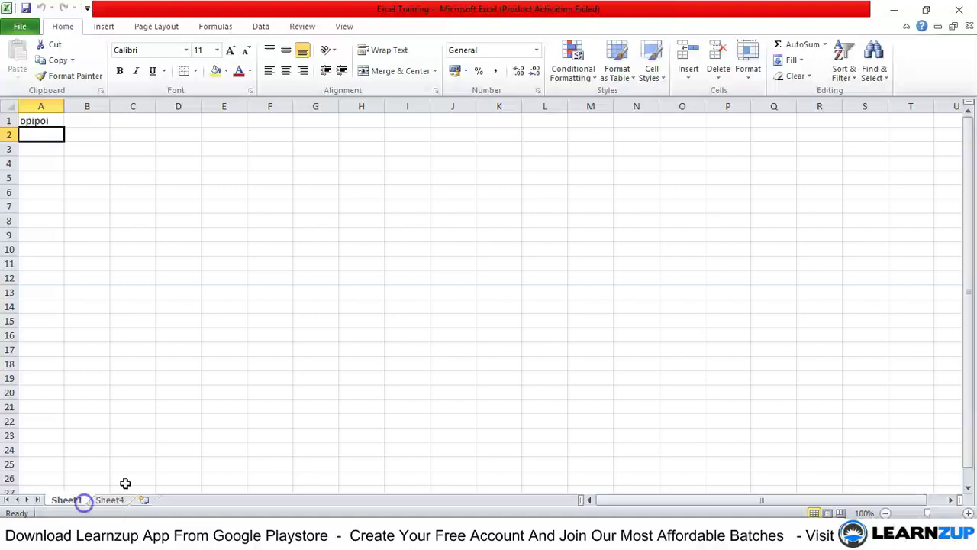
pyautogui.press('Up')
pyautogui.press('Delete')
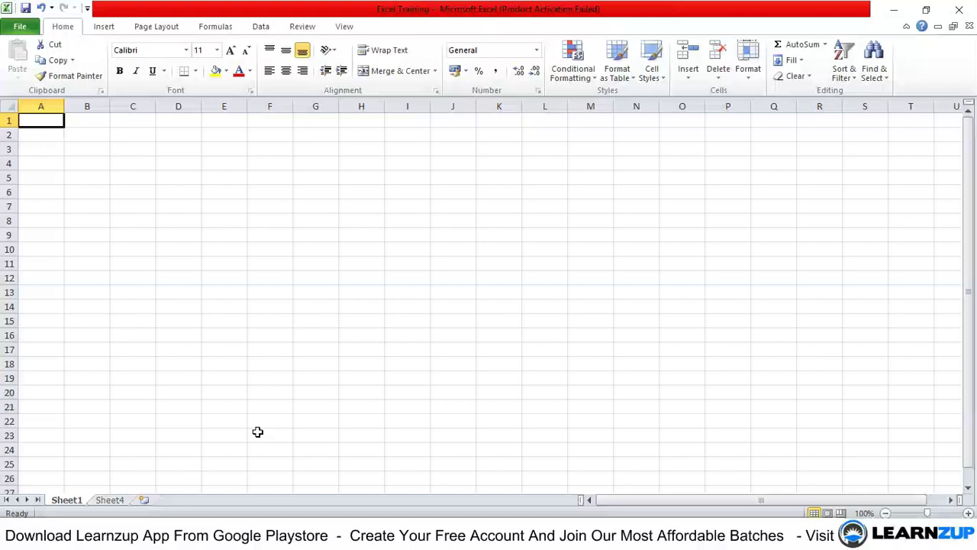
# Step: Rename the Sheet1 worksheet as Excel Intro
pyautogui.doubleClick(76, 500)
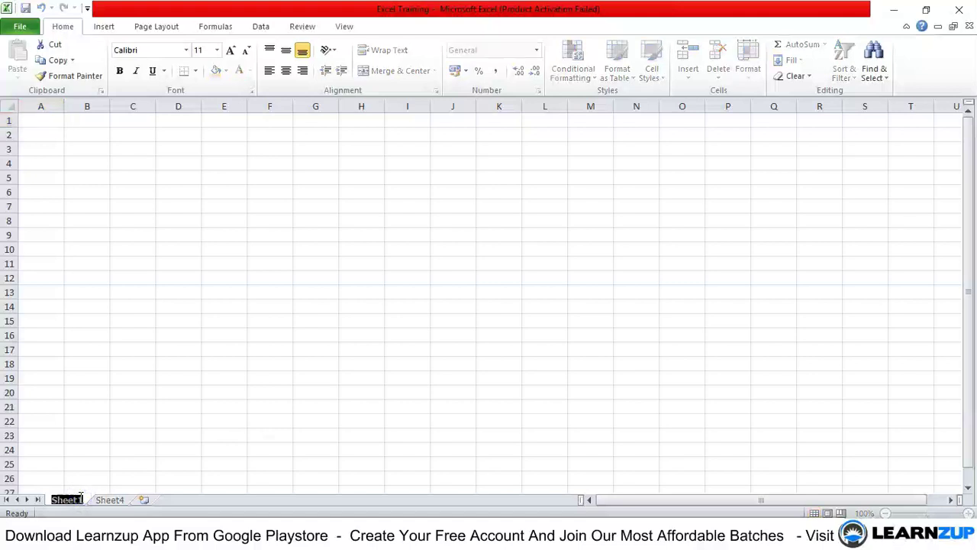
pyautogui.click(76, 476)
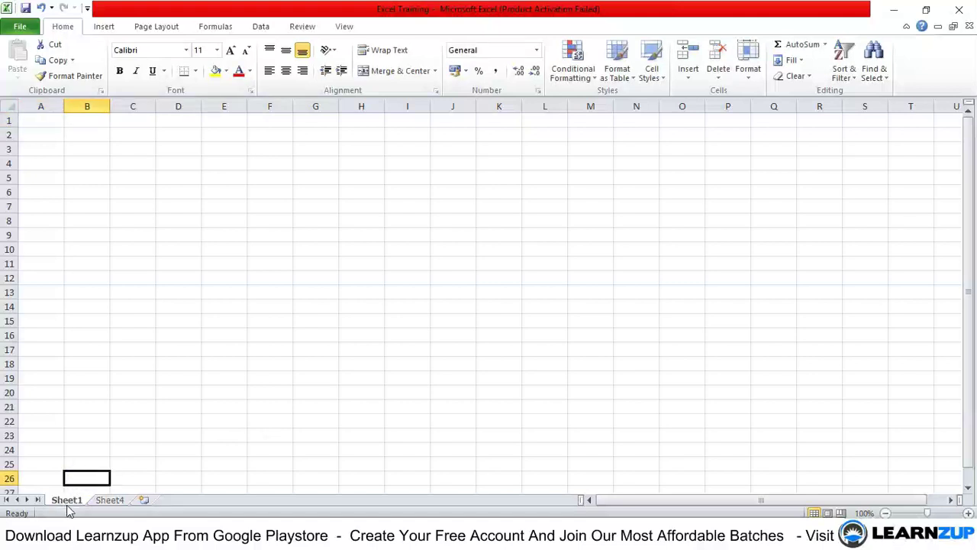
pyautogui.click(68, 504)
pyautogui.doubleClick(67, 502)
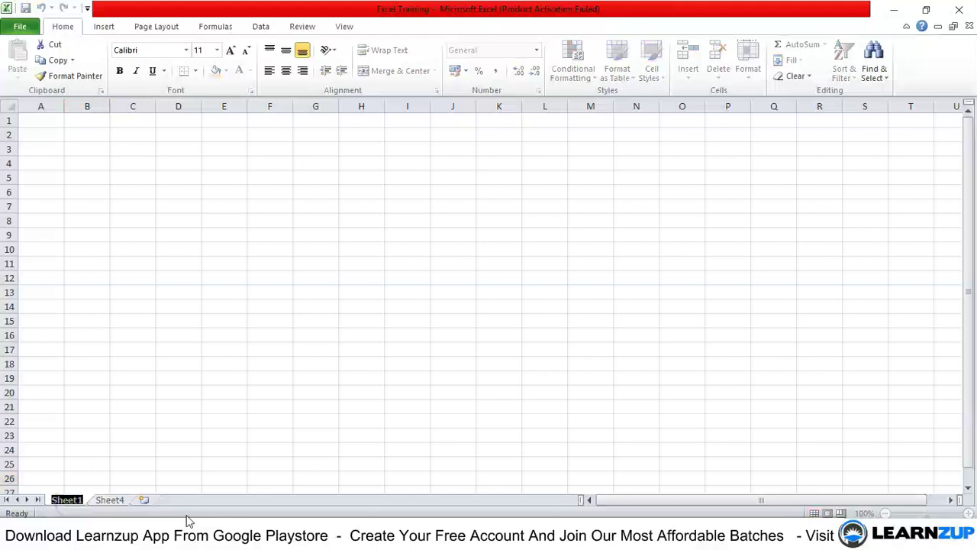
pyautogui.write('Excel Intro')
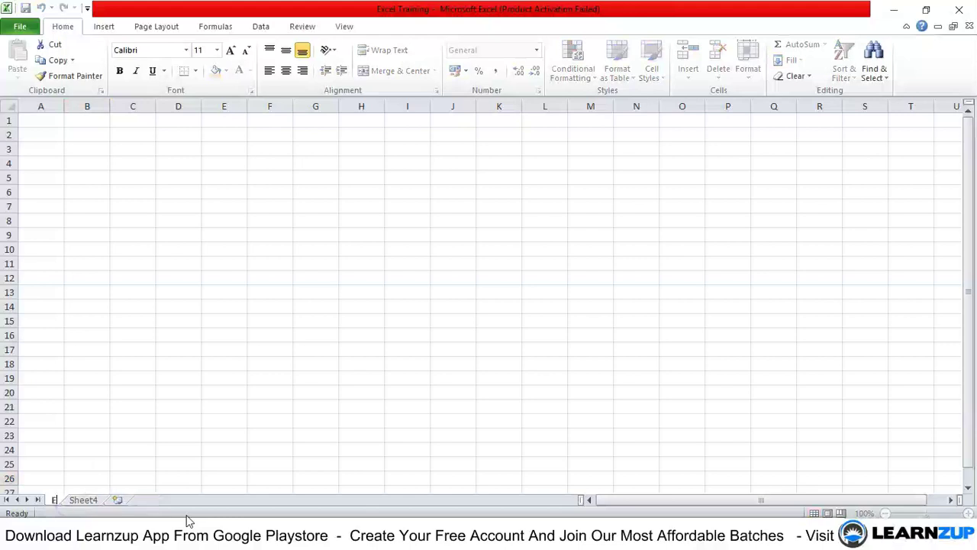
pyautogui.press('Return')
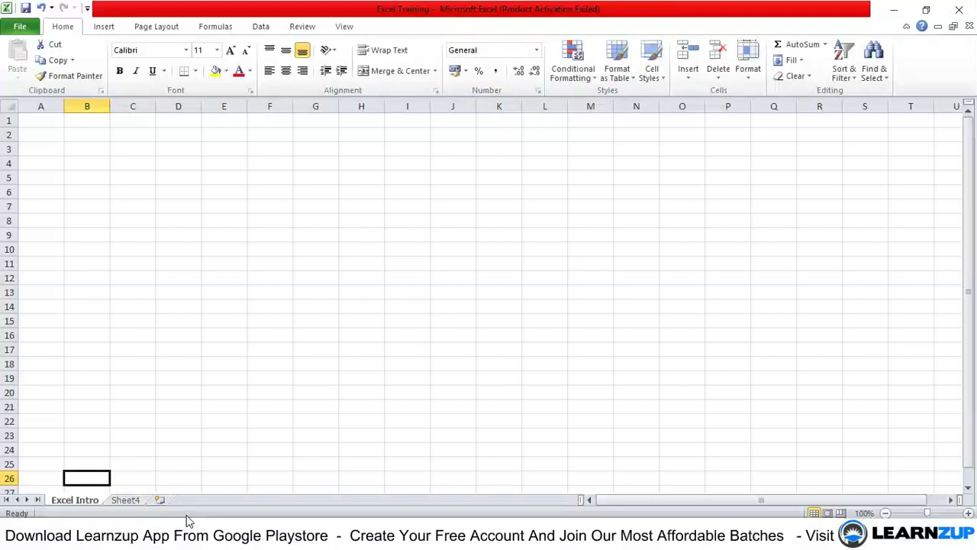
# Step: Rename the Sheet4 worksheet as Excel Formatting and clear the sample text from its cell A1
pyautogui.doubleClick(132, 501)
pyautogui.write('Excel')
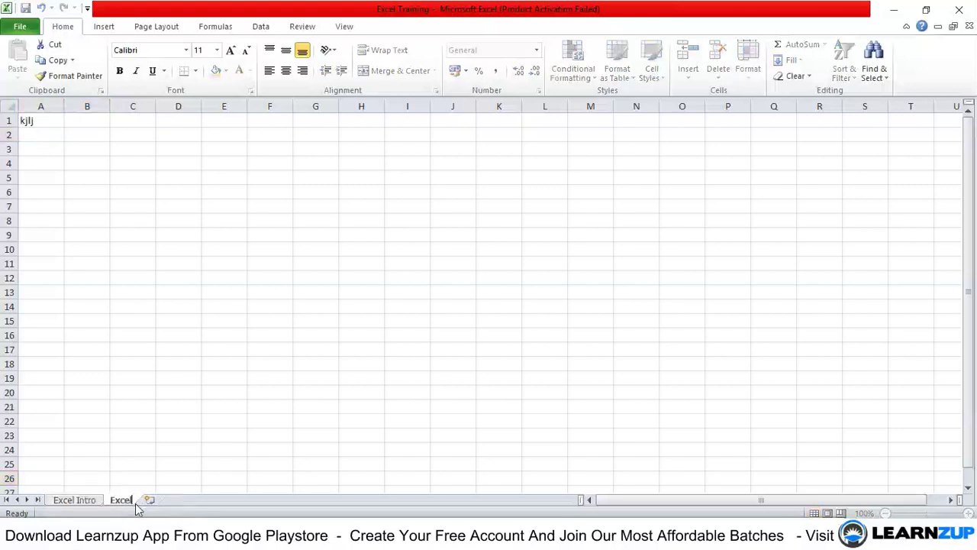
pyautogui.write(' Formatting')
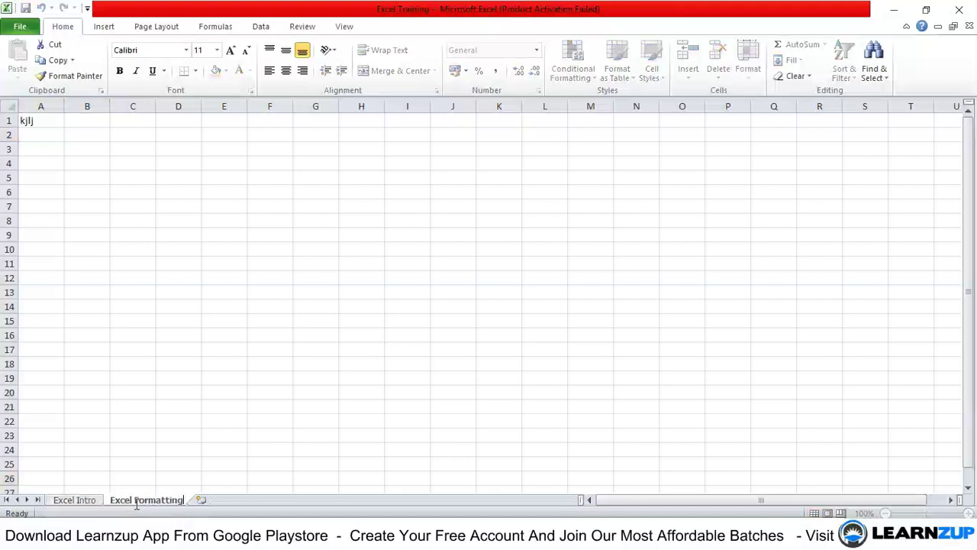
pyautogui.press('Return')
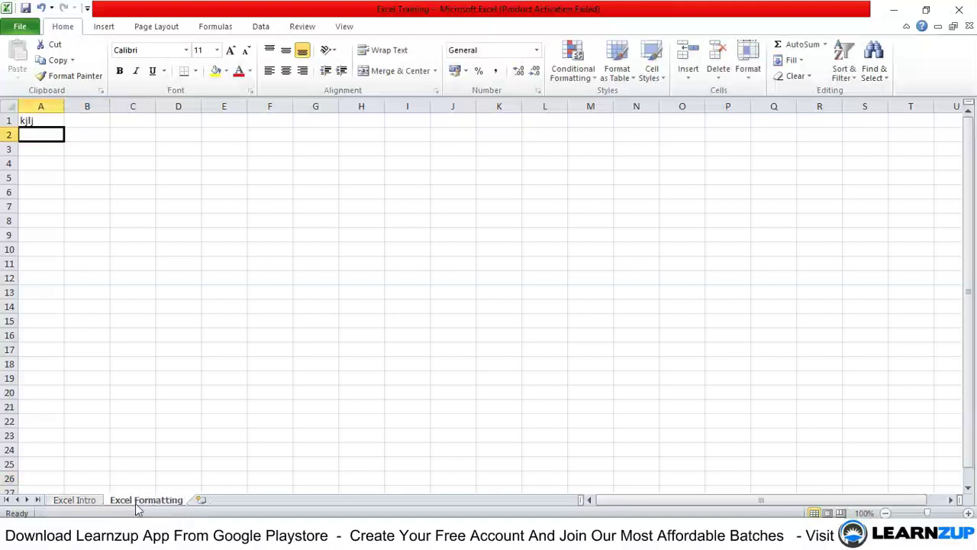
pyautogui.press('Up')
pyautogui.press('Delete')
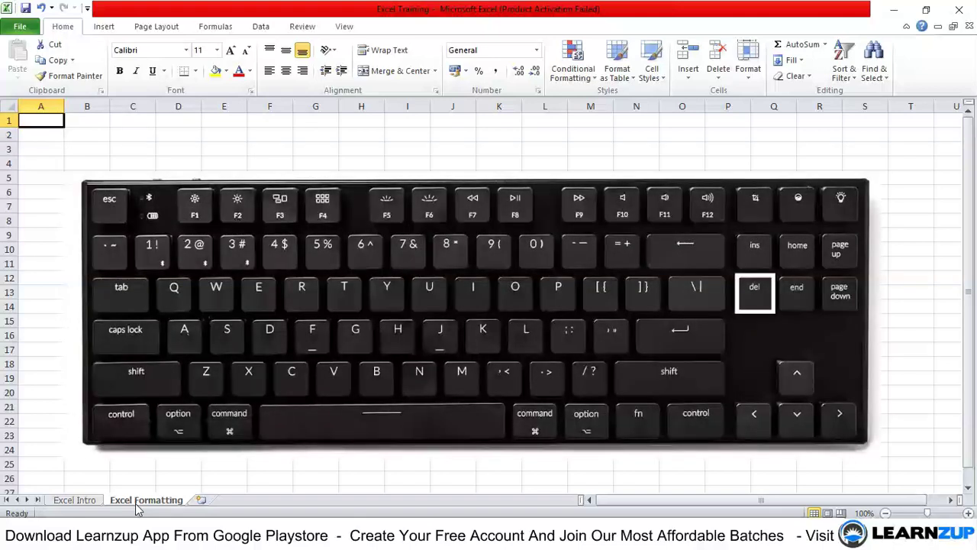
# Step: On the Excel Intro sheet, enter the headers S.No. in cell A1 and Name of the employees in cell B1
pyautogui.click(93, 501)
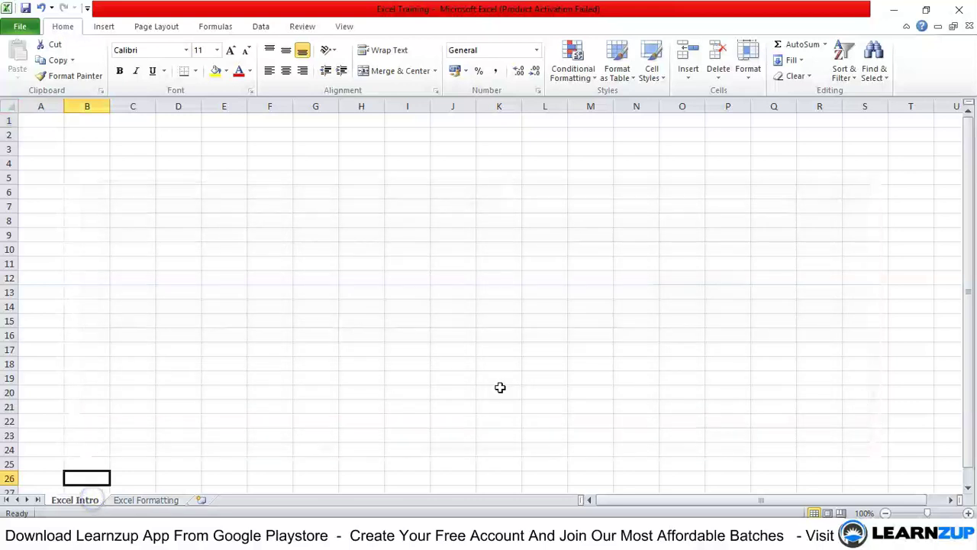
pyautogui.hotkey('ctrl', 'Home')
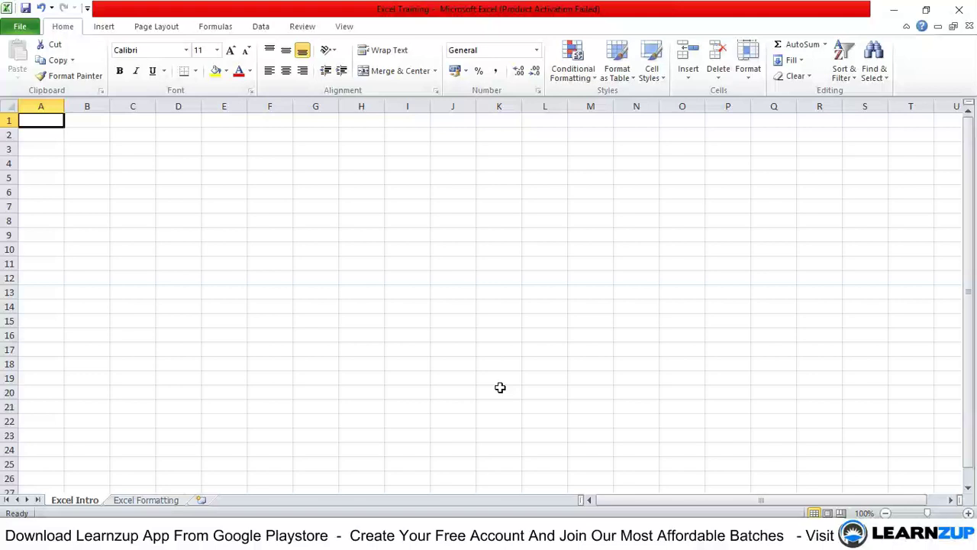
pyautogui.write('S.')
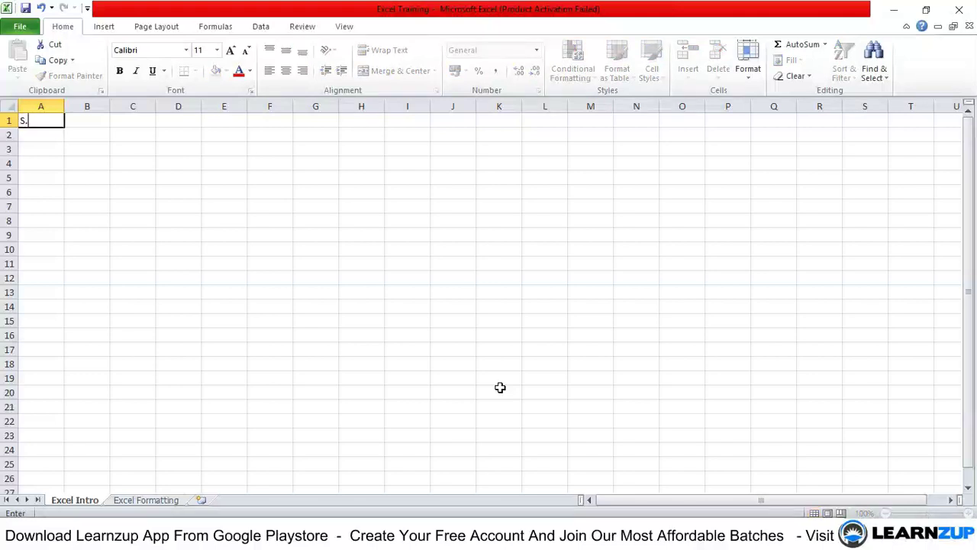
pyautogui.write('No.')
pyautogui.press('Tab')
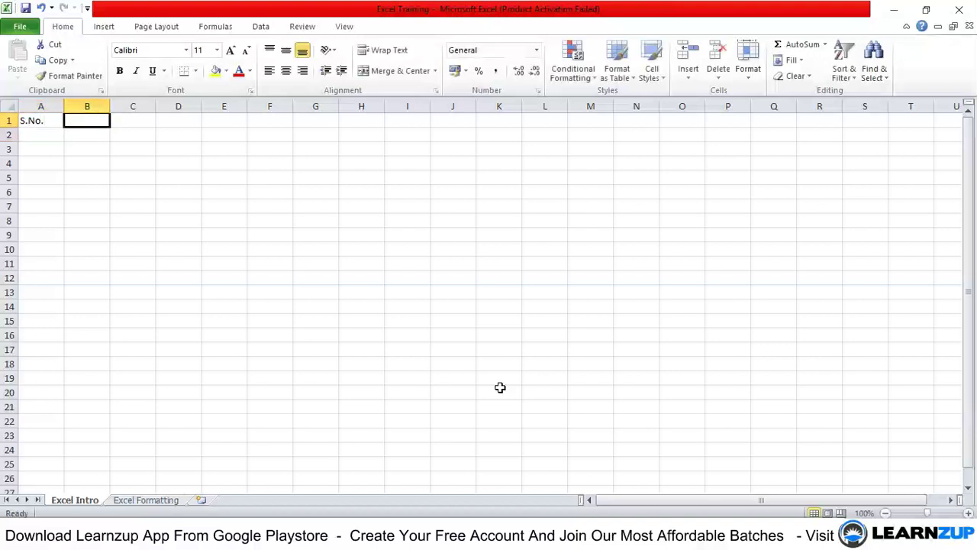
pyautogui.write('Name of he')
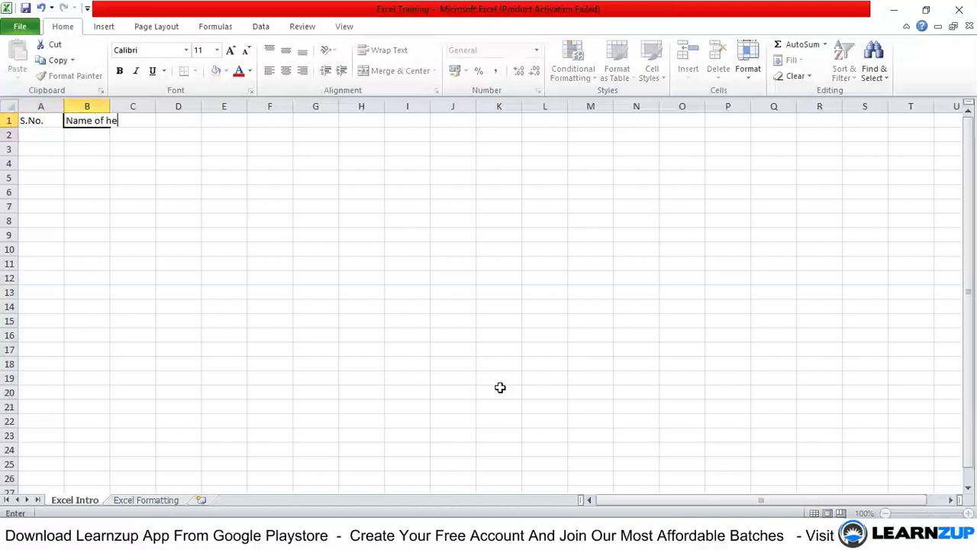
pyautogui.press('BackSpace')
pyautogui.press('BackSpace')
pyautogui.write('the employees')
pyautogui.press('Return')
pyautogui.press('Up')
# Step: Enter the header Age in cell C1
pyautogui.click(133, 135)
pyautogui.click(100, 122)
pyautogui.click(131, 114)
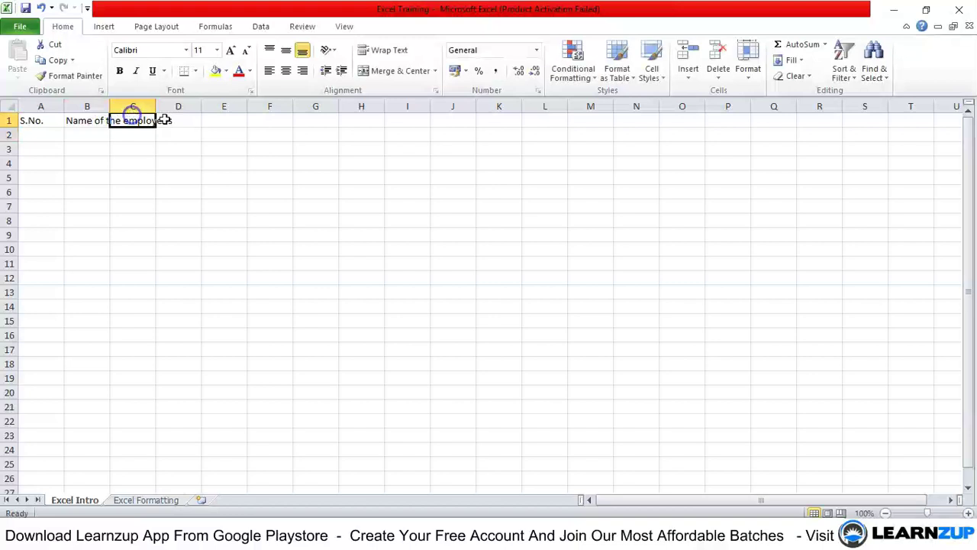
pyautogui.write('Age')
pyautogui.press('Return')
pyautogui.press('Up')
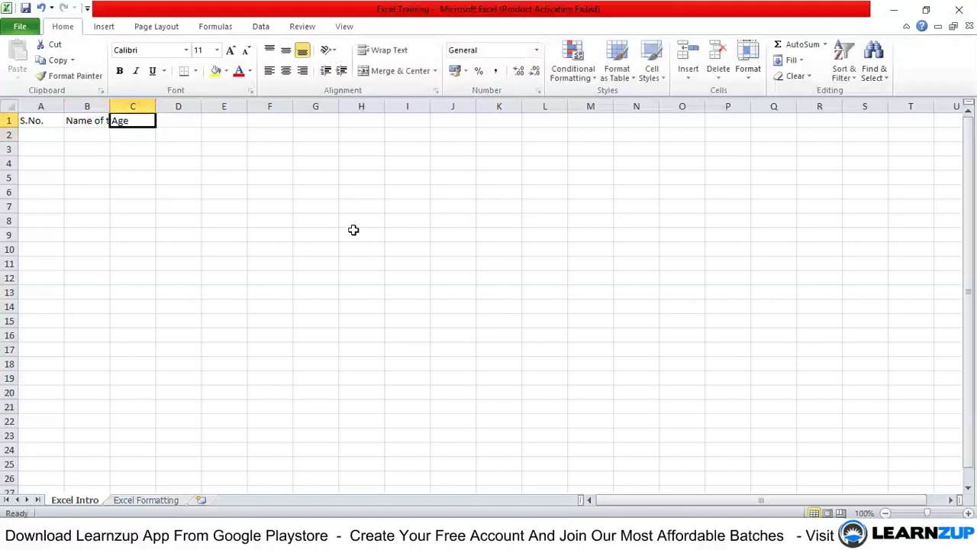
# Step: Replace the header in cell C1 with Date of joining
pyautogui.write('Date of joining')
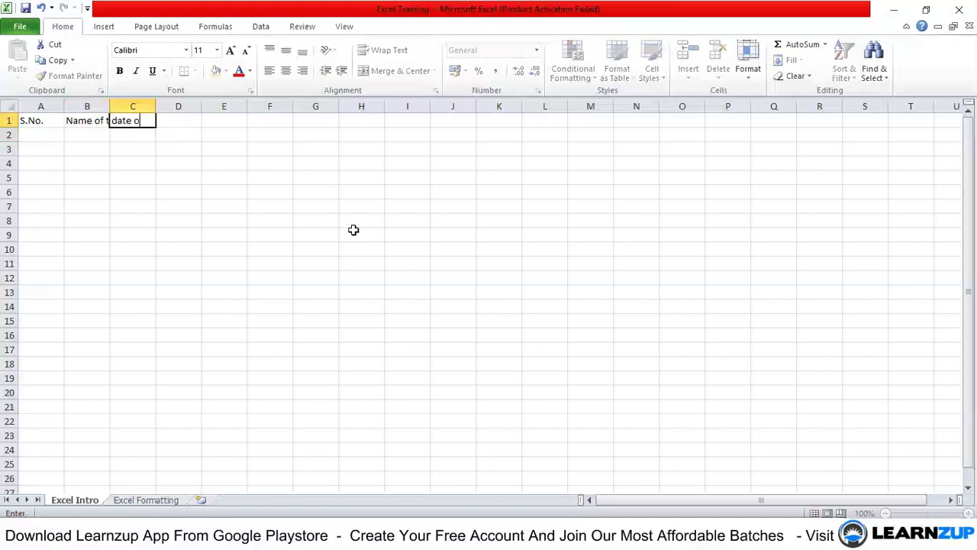
pyautogui.hotkey('ctrl', 'Return')
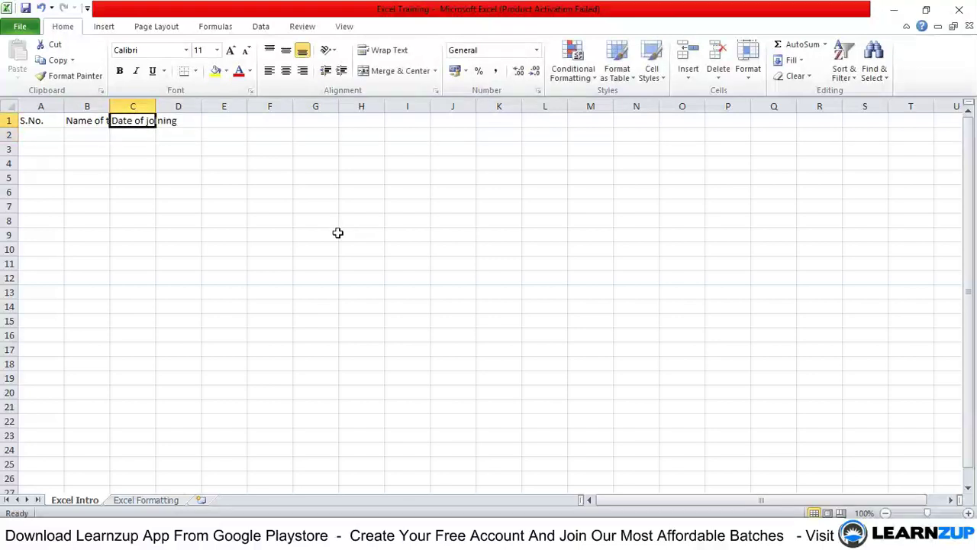
pyautogui.press('Home')
pyautogui.press('Right')
pyautogui.press('Right')
pyautogui.press('Left')
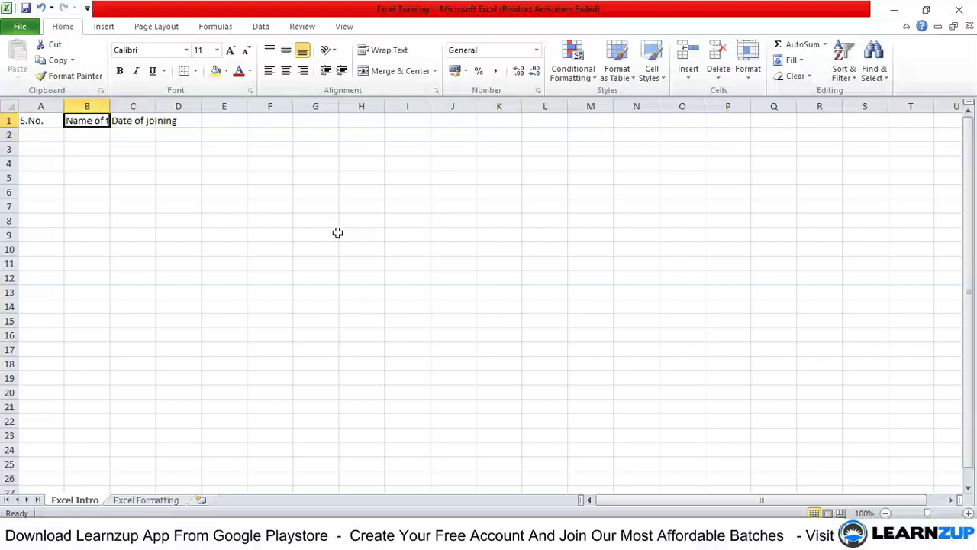
# Step: Auto-fit the widths of columns B and C so that their headers fit
pyautogui.click(87, 206)
pyautogui.click(100, 120)
pyautogui.click(79, 149)
pyautogui.click(74, 122)
pyautogui.doubleClick(110, 108)
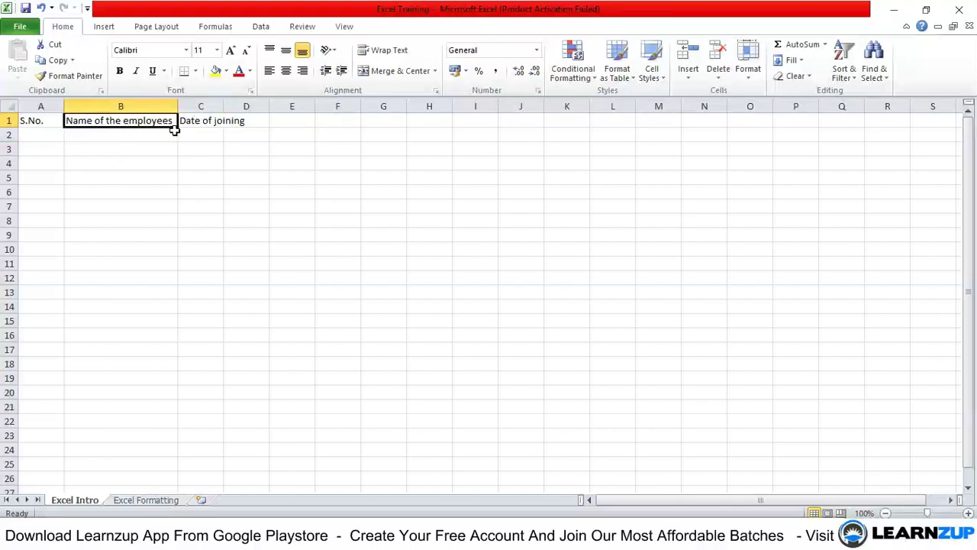
pyautogui.moveTo(177, 109)
pyautogui.mouseDown()
pyautogui.moveTo(297, 109)
pyautogui.moveTo(164, 107)
pyautogui.moveTo(349, 107)
pyautogui.moveTo(178, 100)
pyautogui.mouseUp()
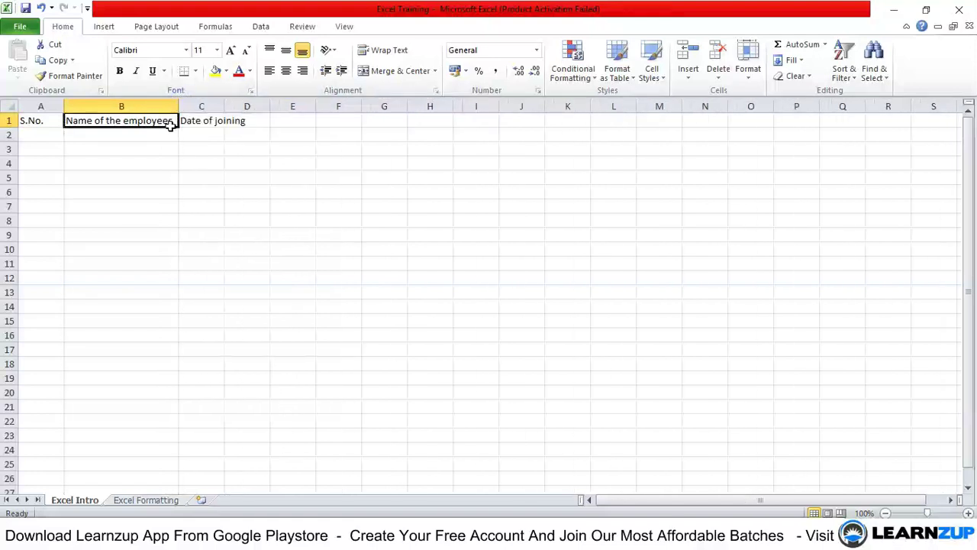
pyautogui.doubleClick(224, 107)
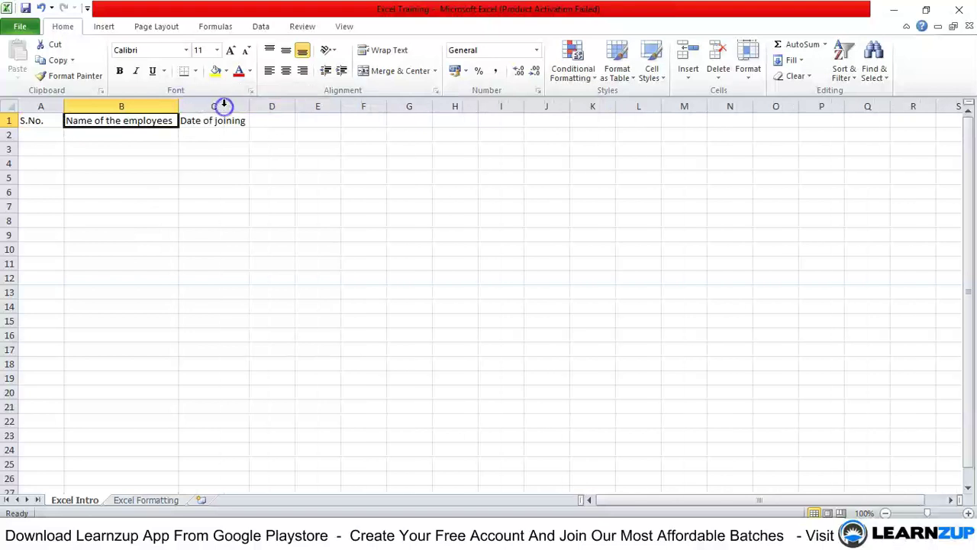
pyautogui.click(227, 161)
pyautogui.press('Down')
pyautogui.press('Down')
pyautogui.press('Down')
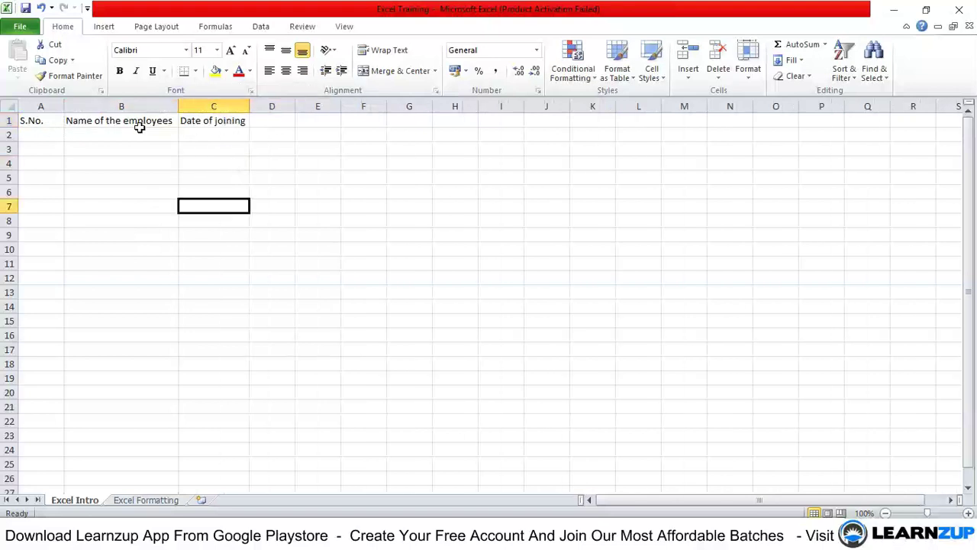
pyautogui.moveTo(61, 120); pyautogui.dragTo(229, 126)
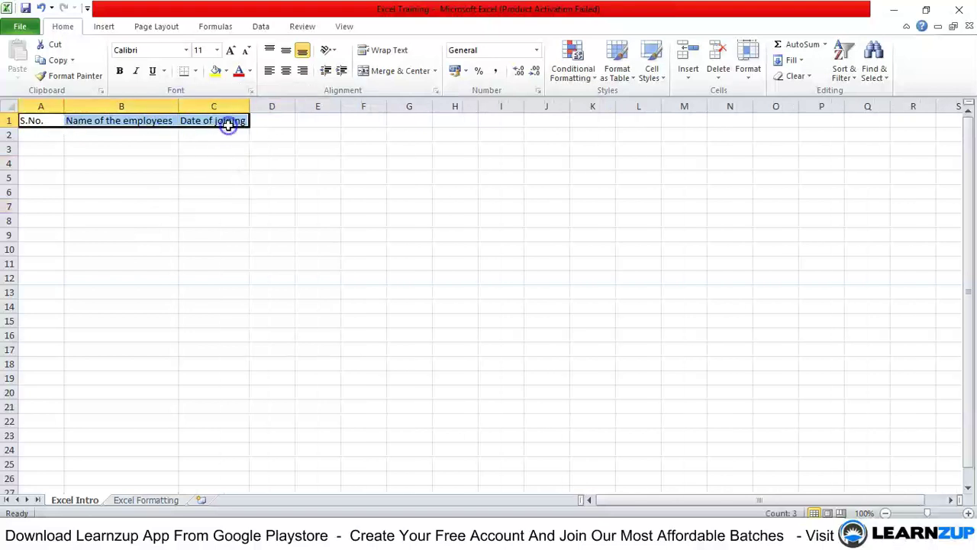
pyautogui.click(168, 148)
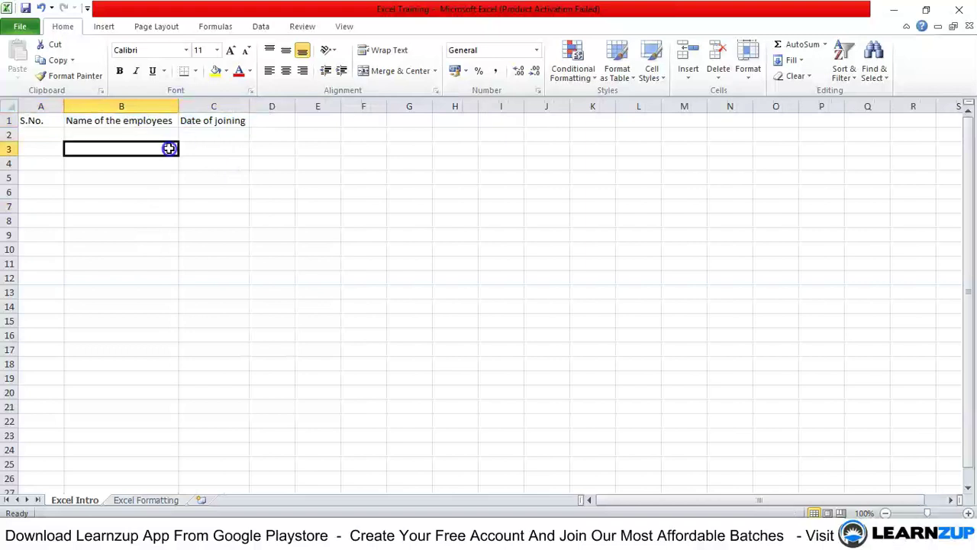
# Step: Enter the serial numbers 1 to 5 in cells A2 to A6 under the S.No. header
pyautogui.click(43, 135)
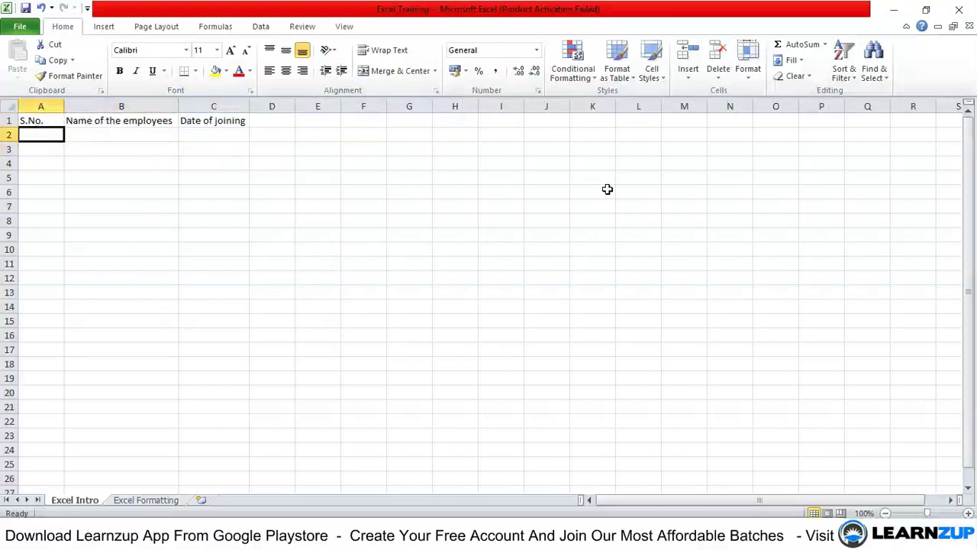
pyautogui.write('1')
pyautogui.press('Return')
pyautogui.write('2')
pyautogui.press('Return')
pyautogui.write('3')
pyautogui.press('Return')
pyautogui.write('4')
pyautogui.press('Return')
pyautogui.write('5')
pyautogui.press('Return')
# Step: Enter the five employees' first names in cells B2 to B6 under the Name of the employees header
pyautogui.hotkey('ctrl', 'Up')
pyautogui.press('Right')
pyautogui.press('Down')
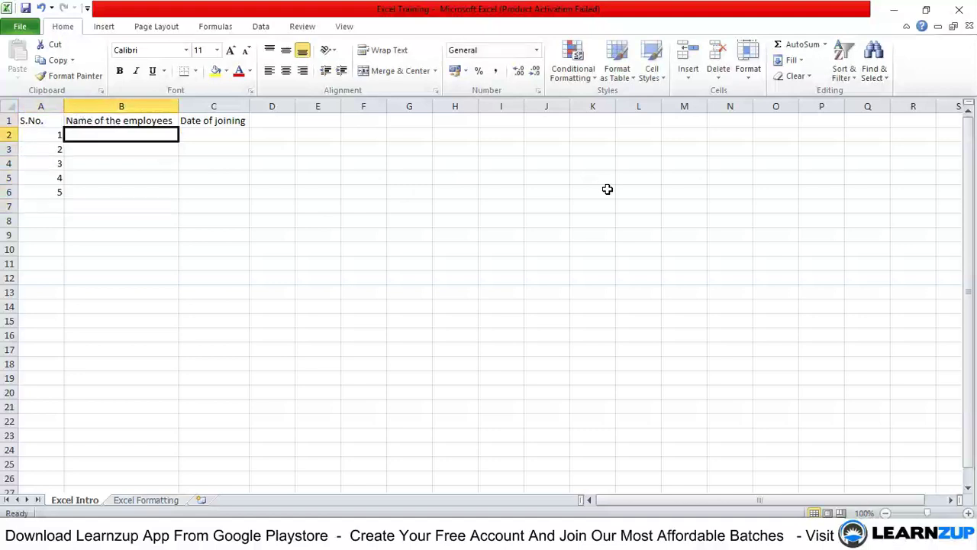
pyautogui.write('R')
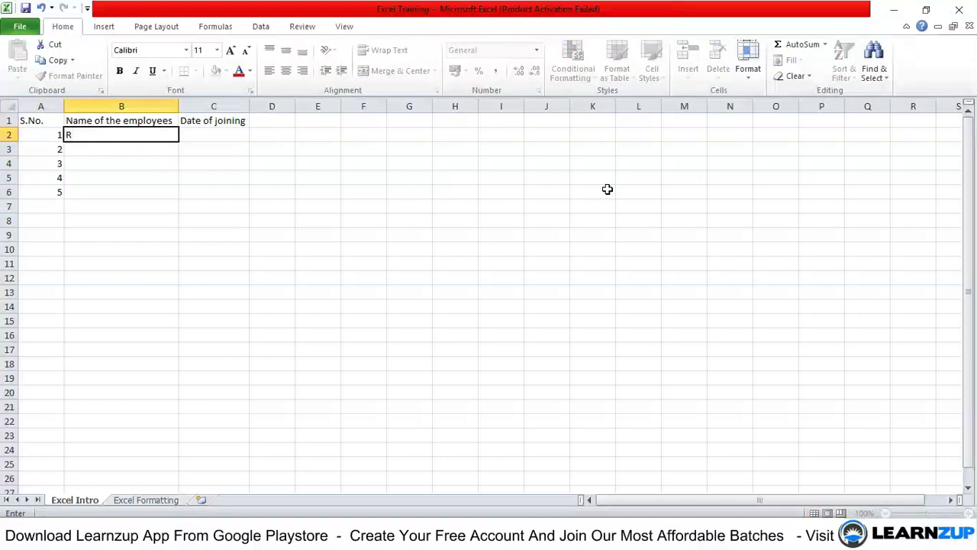
pyautogui.write('am')
pyautogui.press('Return')
pyautogui.write('Shyam')
pyautogui.press('Return')
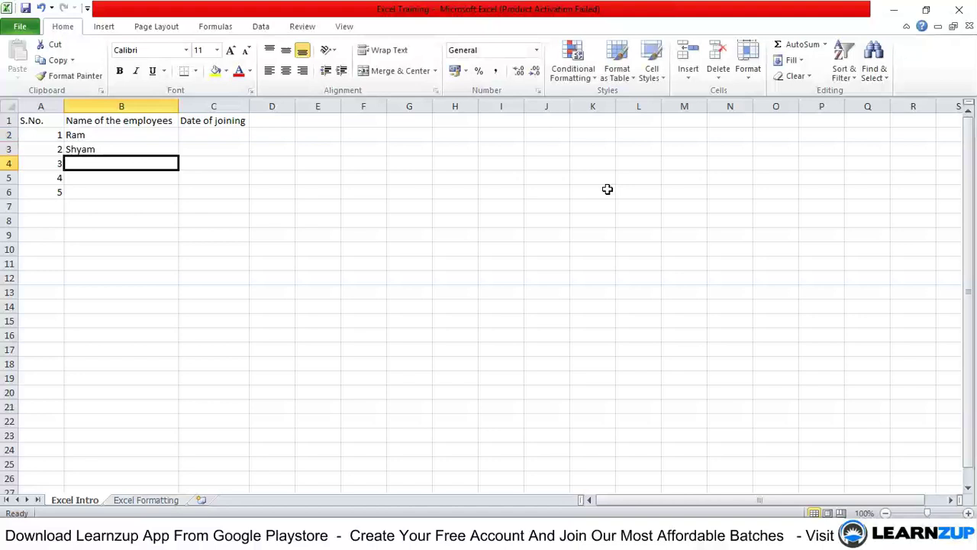
pyautogui.write('Prasha')
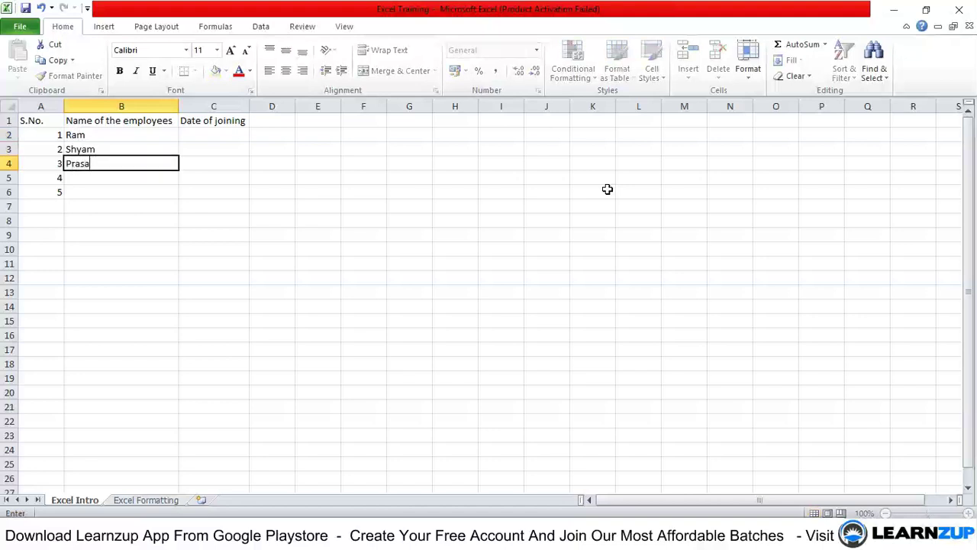
pyautogui.write('nt')
pyautogui.press('Return')
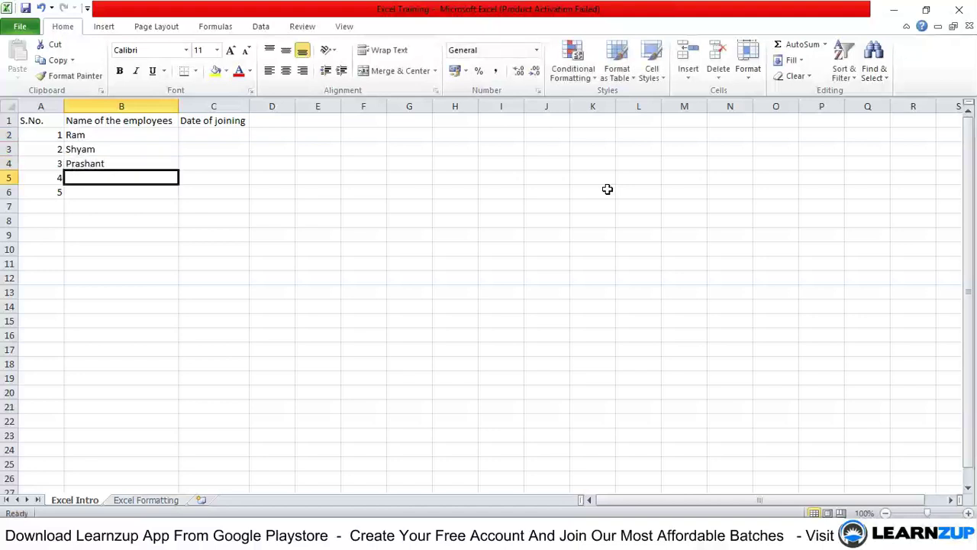
pyautogui.write('Ramu')
pyautogui.press('Return')
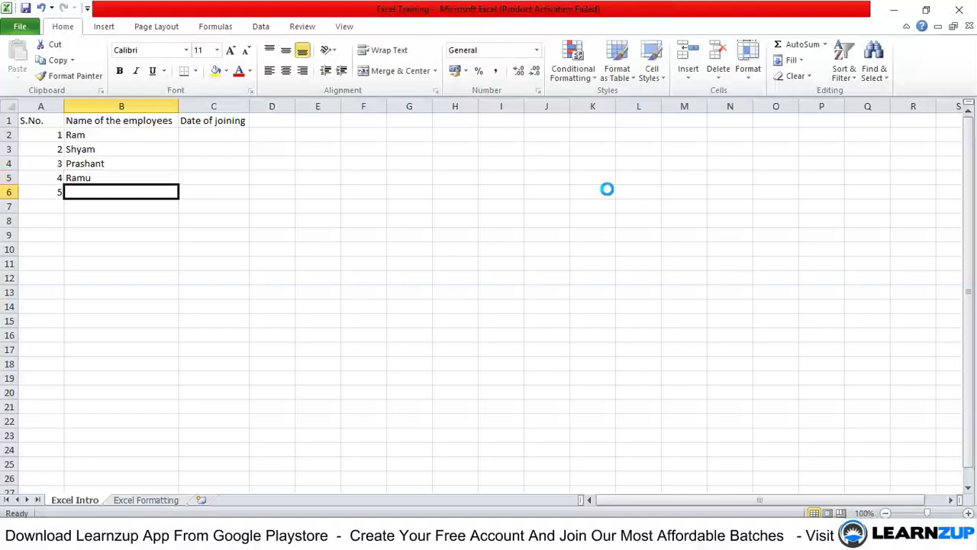
pyautogui.write('Preeti')
pyautogui.press('Return')
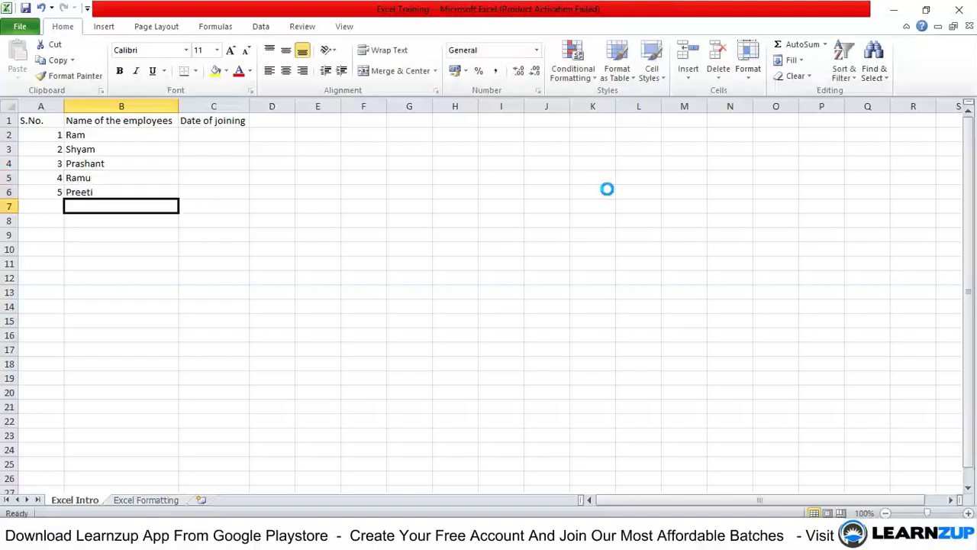
# Step: Enter the joining date 01-Jan-19 for the first employee in cell C2
pyautogui.press('Up')
pyautogui.press('Up')
pyautogui.press('Up')
pyautogui.press('Up')
pyautogui.press('Up')
pyautogui.press('Up')
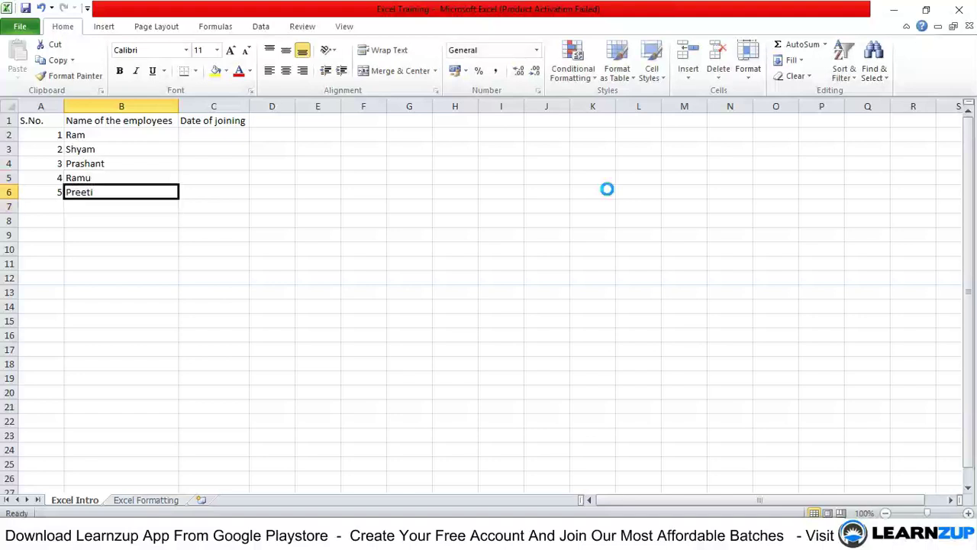
pyautogui.press('Down')
pyautogui.press('Right')
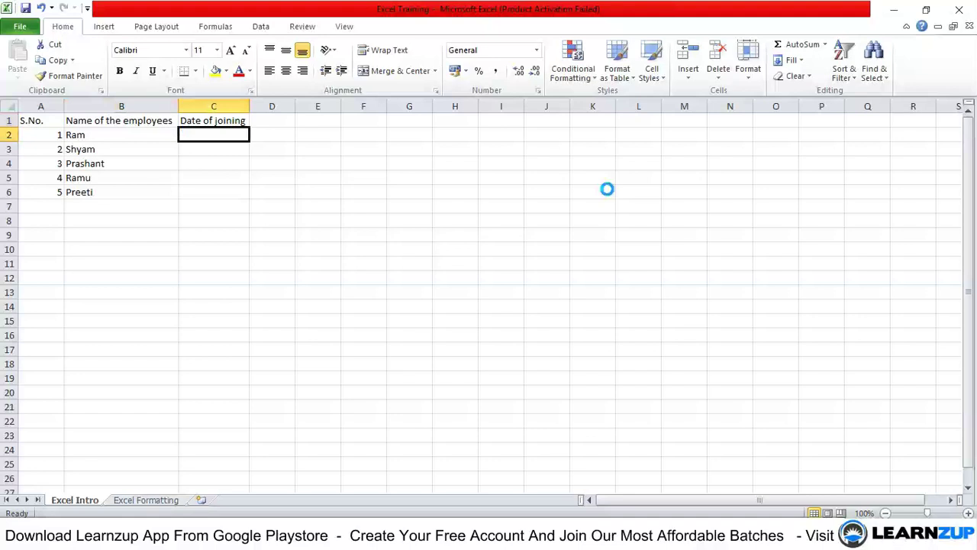
pyautogui.write('1Jan')
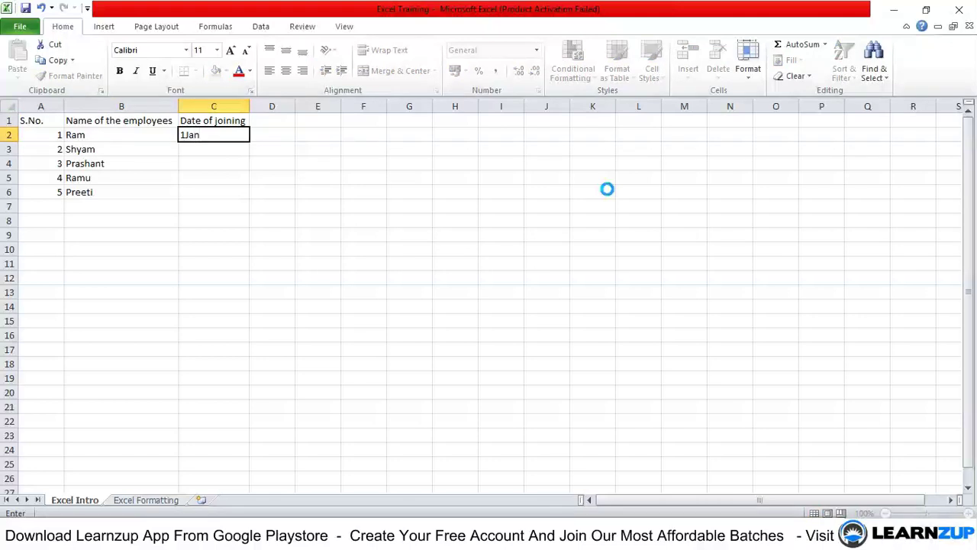
pyautogui.write('19')
pyautogui.press('Return')
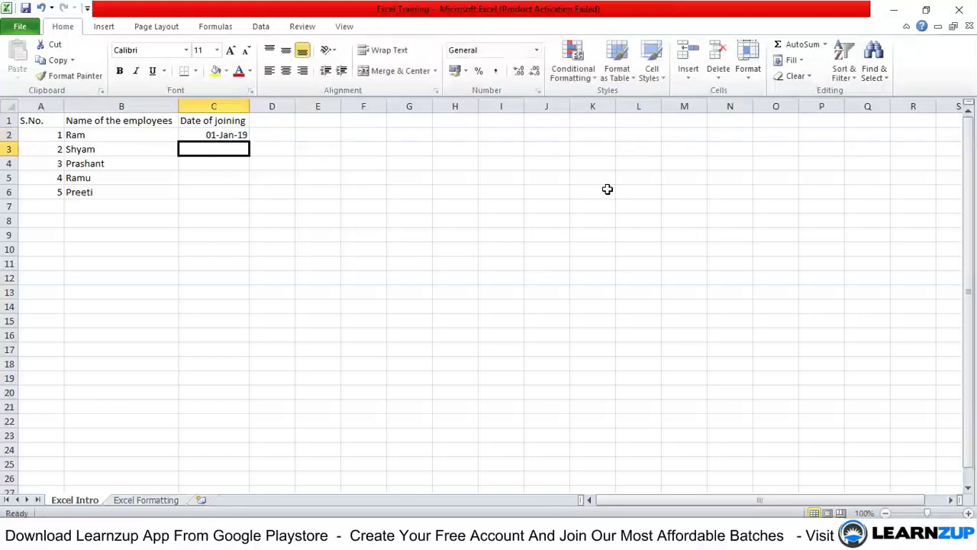
# Step: Enter the joining dates 02-Feb-19, 04-Feb-19, 07-Jun-19 and 09-Sep-19 in cells C3 to C6
pyautogui.press('Up')
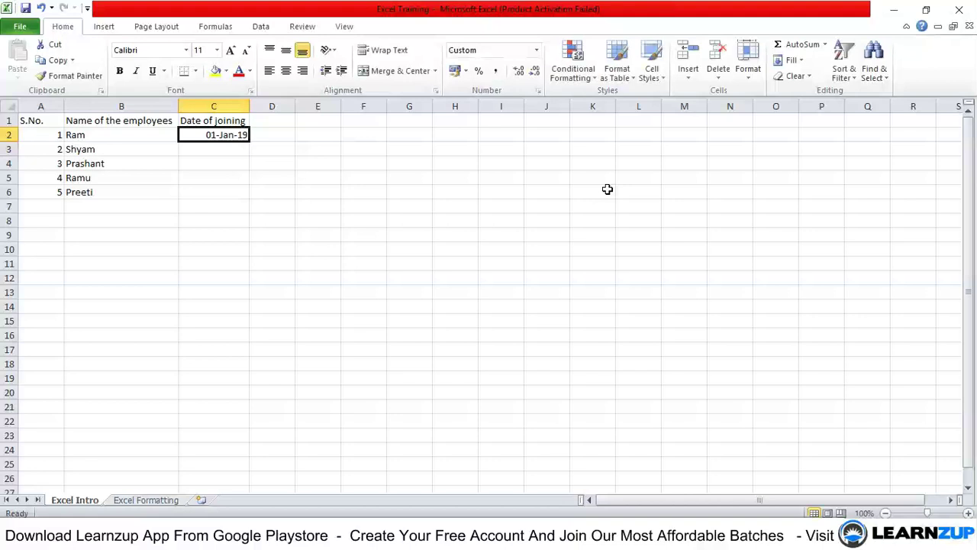
pyautogui.press('Down')
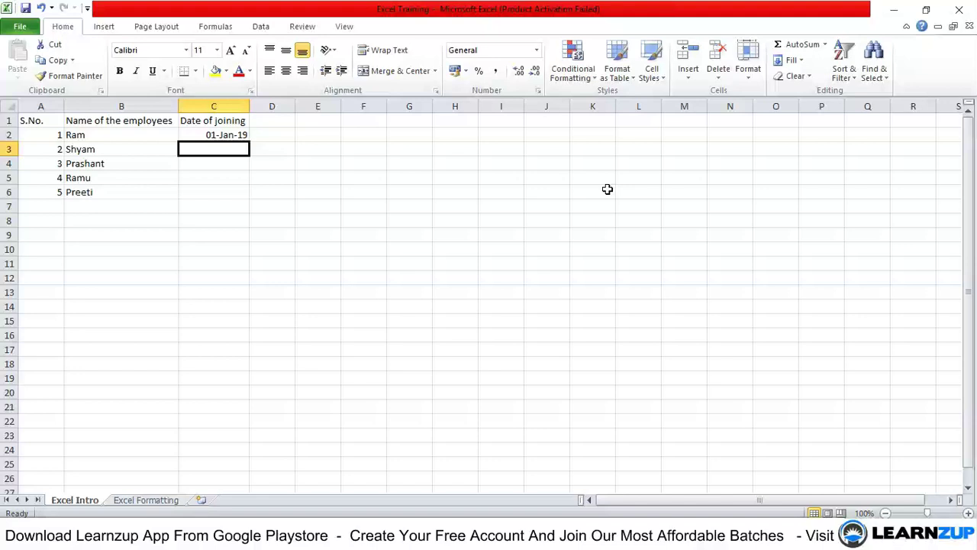
pyautogui.write('2feb')
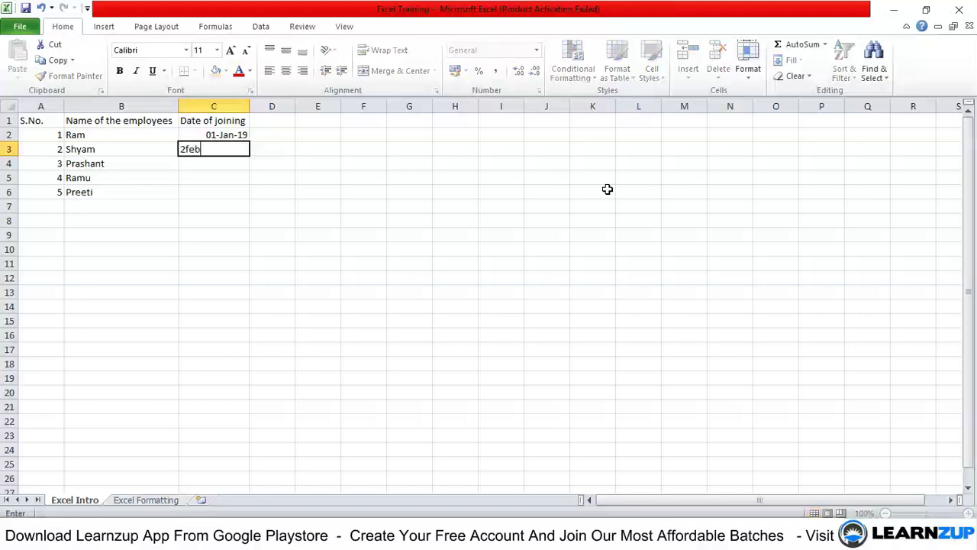
pyautogui.write('19')
pyautogui.press('Return')
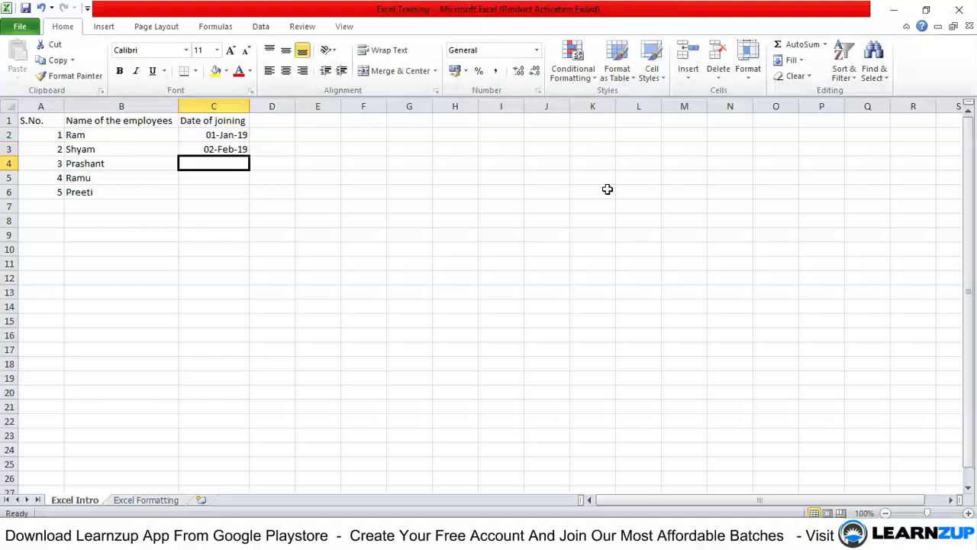
pyautogui.write('4feb19')
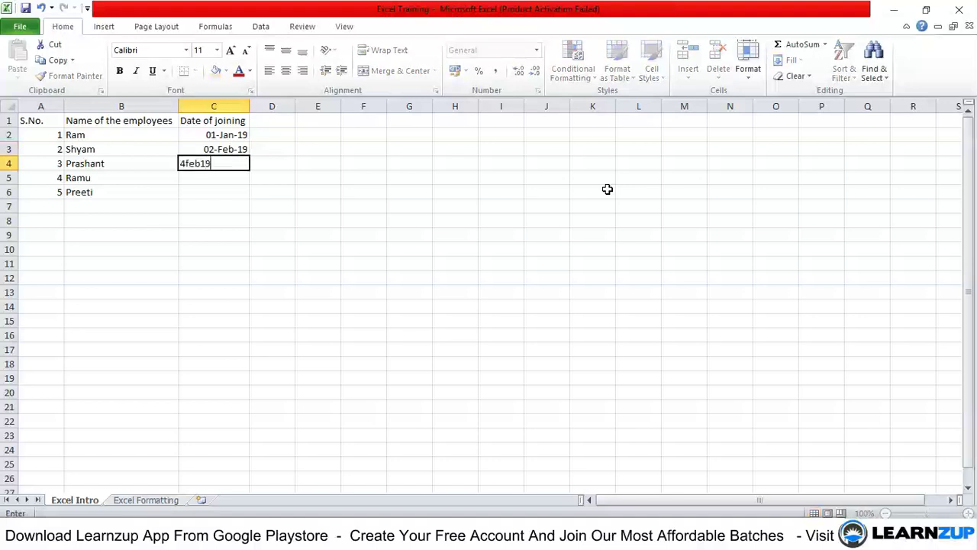
pyautogui.press('Return')
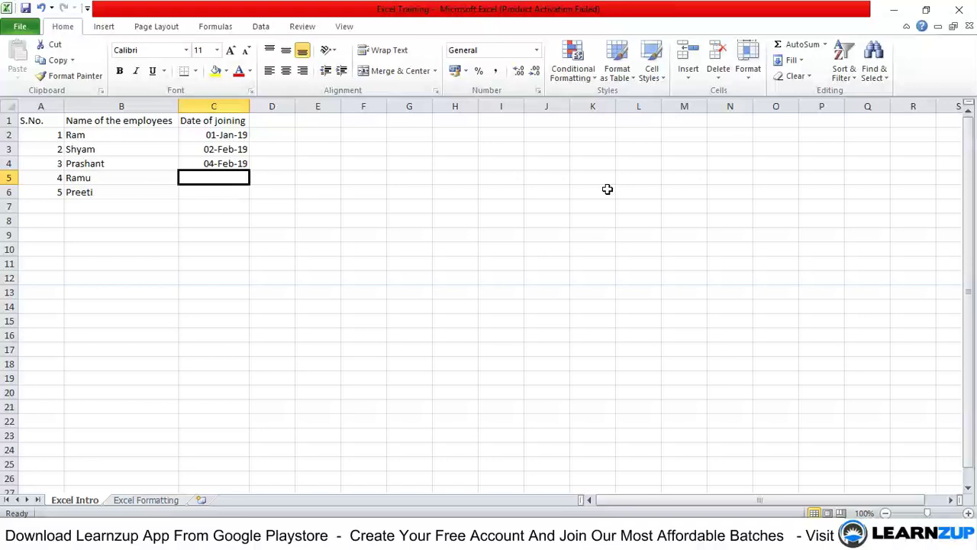
pyautogui.write('7jun19')
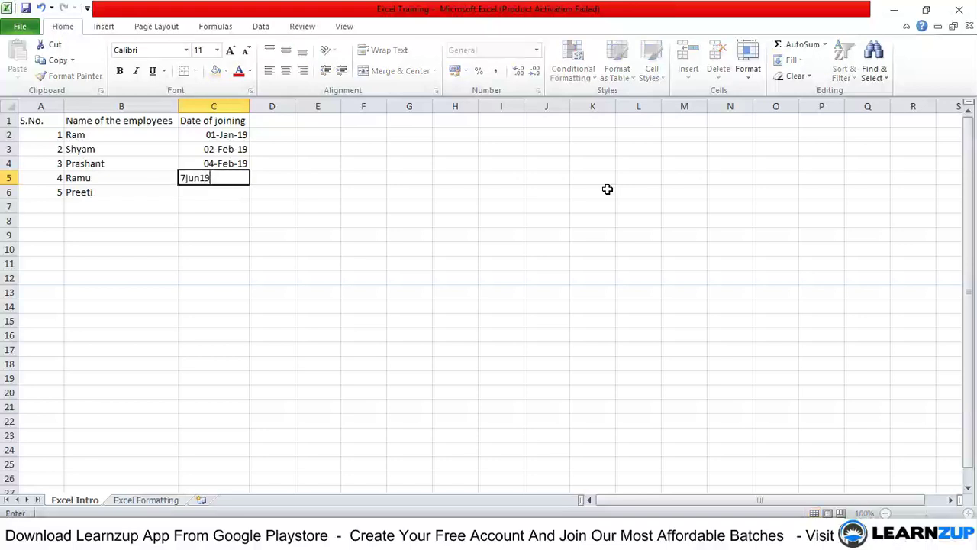
pyautogui.press('Return')
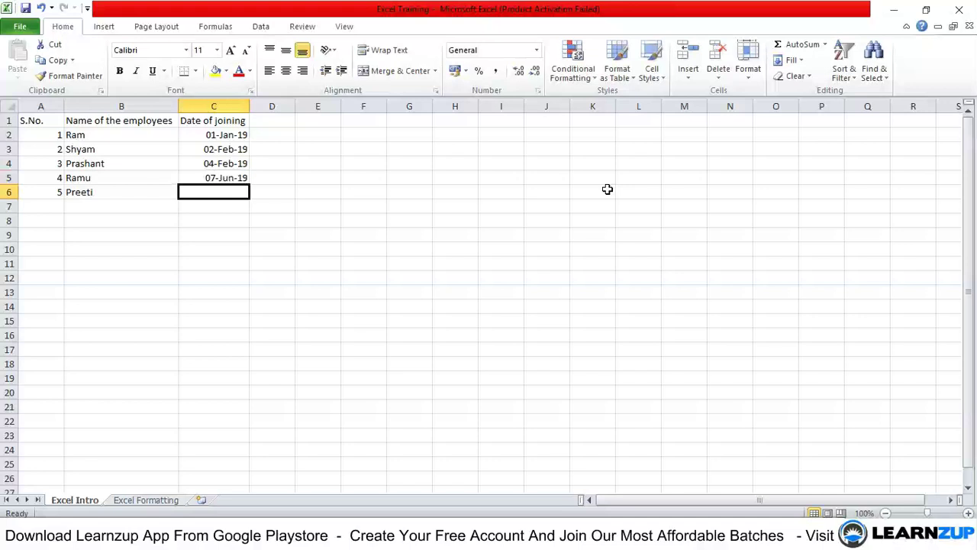
pyautogui.write('9sep19')
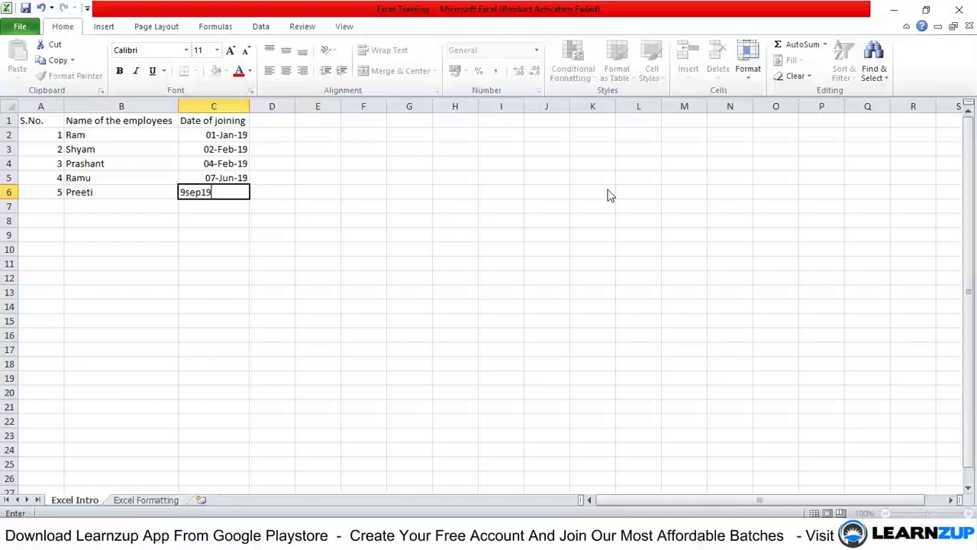
pyautogui.press('Return')
pyautogui.press('Up')
pyautogui.press('Up')
pyautogui.press('Up')
pyautogui.press('Up')
pyautogui.press('Right')
pyautogui.press('Left')
pyautogui.press('Down')
pyautogui.press('Down')
pyautogui.press('Down')
pyautogui.press('Down')
pyautogui.press('Down')
pyautogui.press('Left')
pyautogui.press('Left')
pyautogui.press('Up')
pyautogui.press('Up')
pyautogui.press('Up')
pyautogui.press('Up')
pyautogui.press('Up')
pyautogui.press('Up')
pyautogui.press('Up')
pyautogui.press('Down')
pyautogui.press('Down')
pyautogui.press('Down')
pyautogui.press('Down')
pyautogui.press('Down')
pyautogui.press('Down')
pyautogui.press('Down')
pyautogui.press('Down')
pyautogui.press('Down')
pyautogui.press('Down')
pyautogui.press('Down')
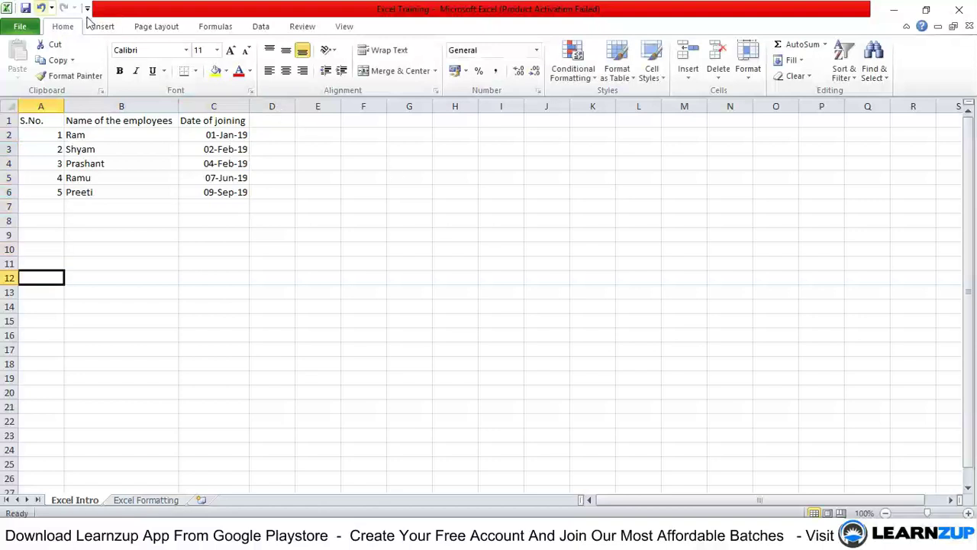
# Step: Save the workbook with the completed employee table
pyautogui.click(26, 9)
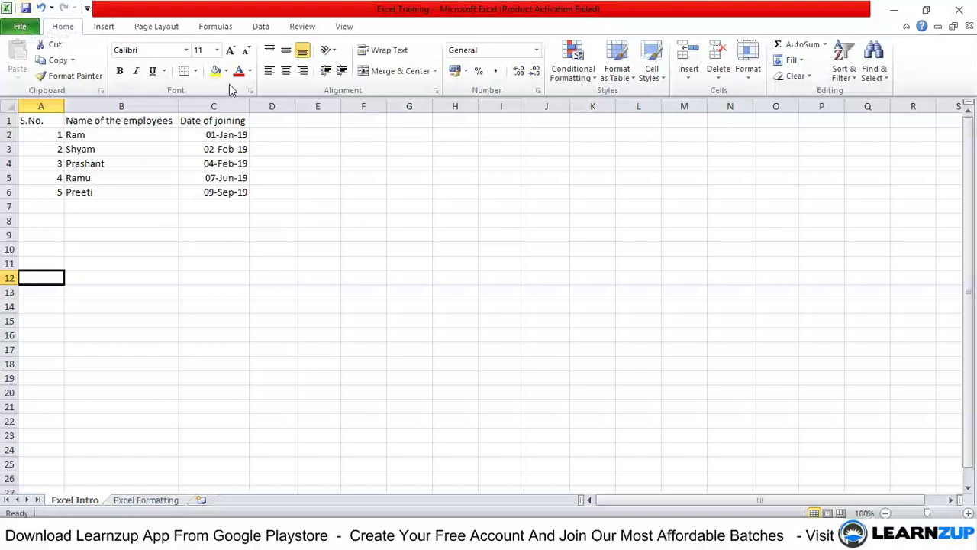
# Step: Capitalise the last word of the header in cell B1 so that it reads Name of the Employees
pyautogui.click(130, 125)
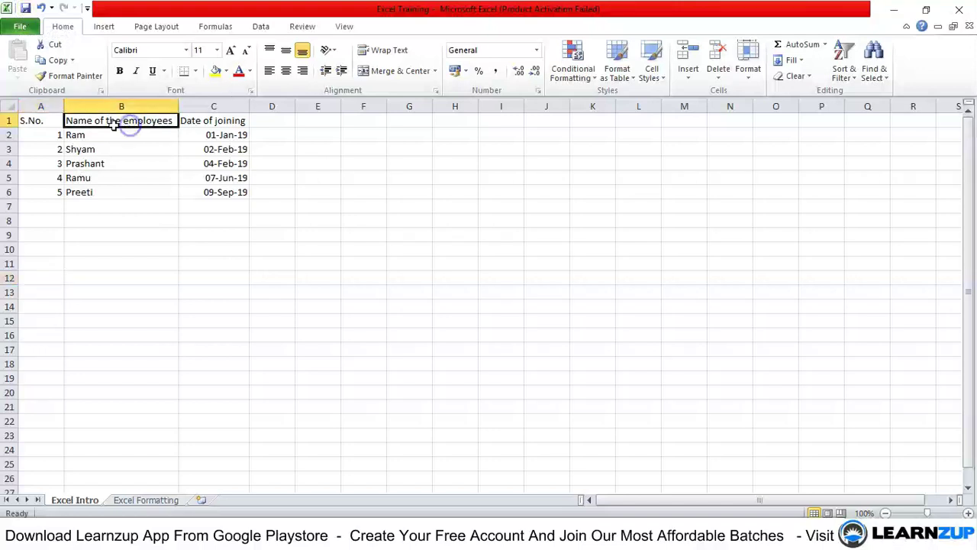
pyautogui.click(320, 227)
pyautogui.click(128, 122)
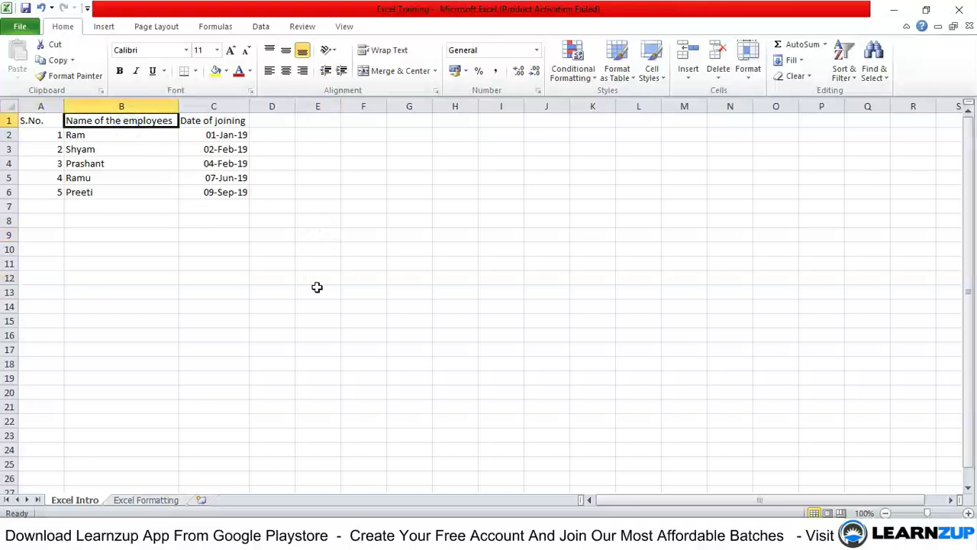
pyautogui.doubleClick(155, 122)
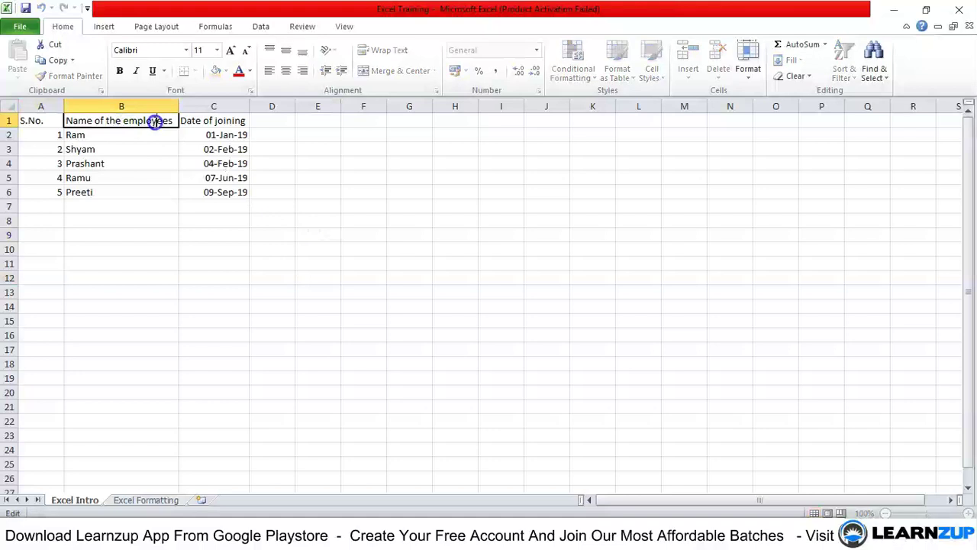
pyautogui.click(122, 122)
pyautogui.hotkey('shift', 'Right')
pyautogui.write('E')
pyautogui.press('Return')
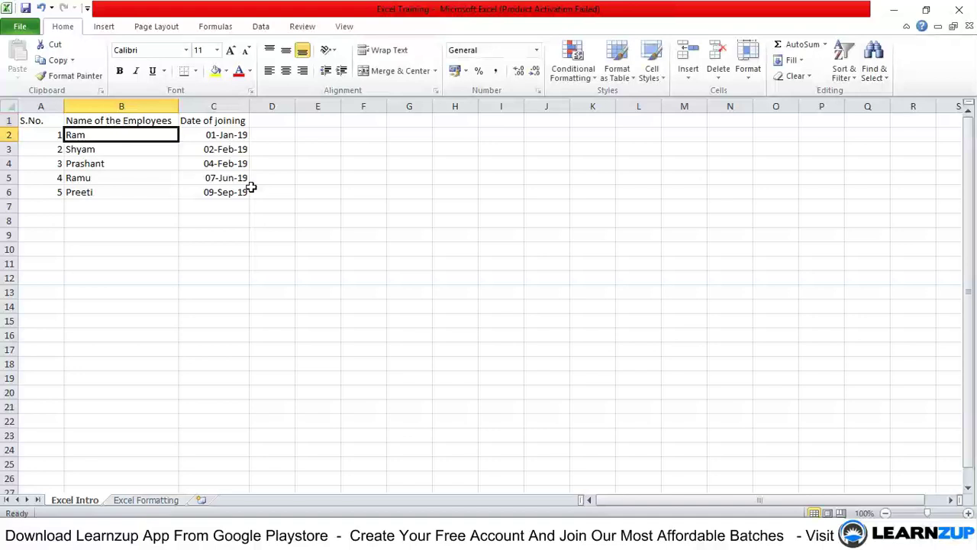
# Step: Edit the header in cell C1 to read Date of Joining with a capital J
pyautogui.press('Up')
pyautogui.press('Right')
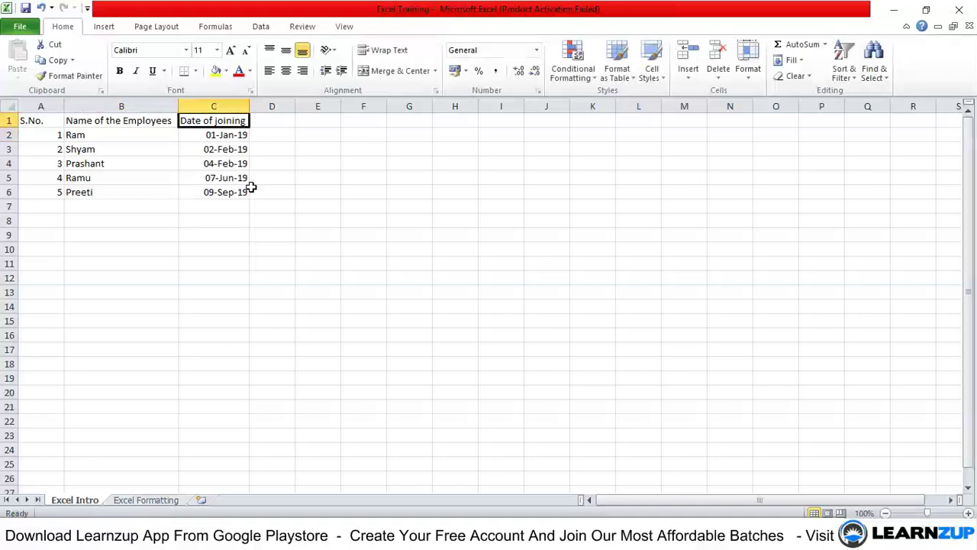
pyautogui.doubleClick(215, 121)
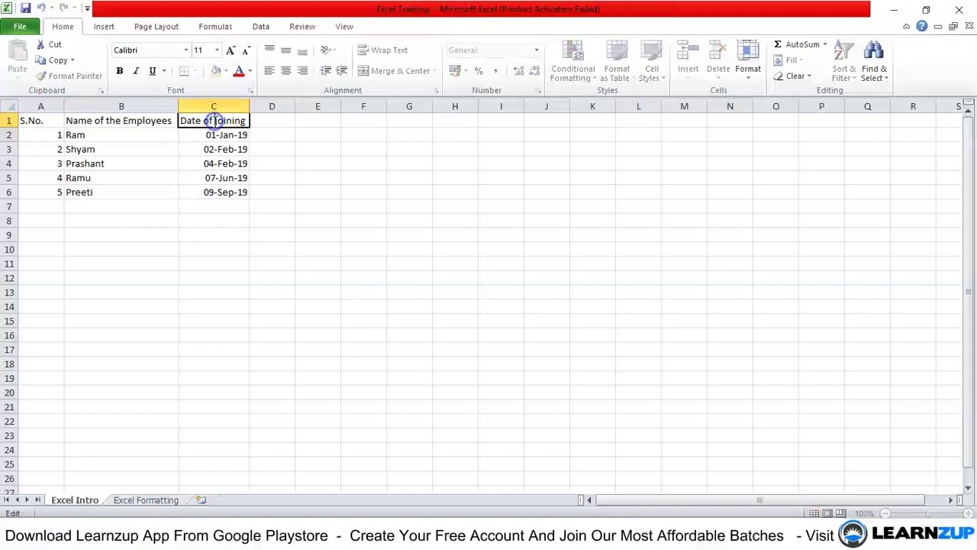
pyautogui.press('Delete')
pyautogui.write('J')
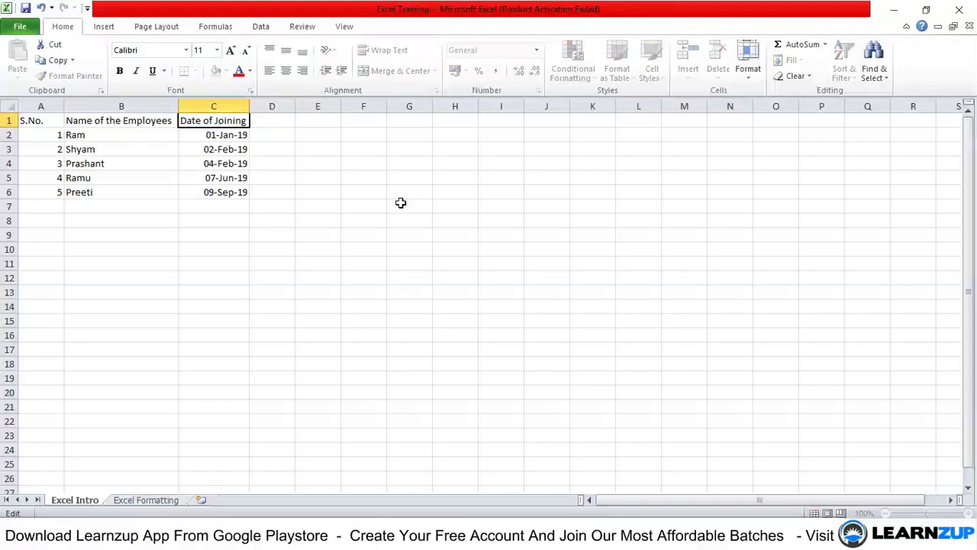
pyautogui.press('Return')
pyautogui.press('Left')
pyautogui.press('Left')
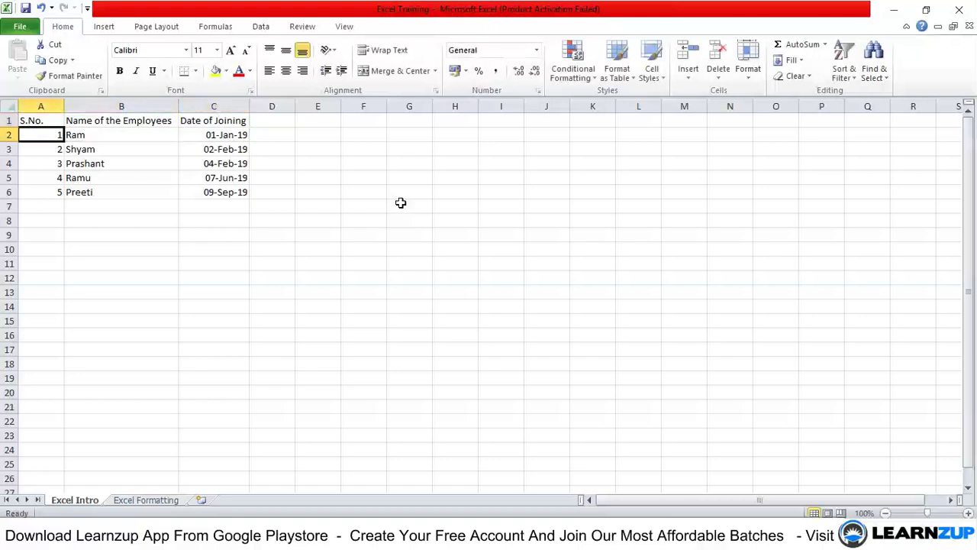
pyautogui.press('Right')
pyautogui.press('Right')
pyautogui.press('Right')
pyautogui.press('Right')
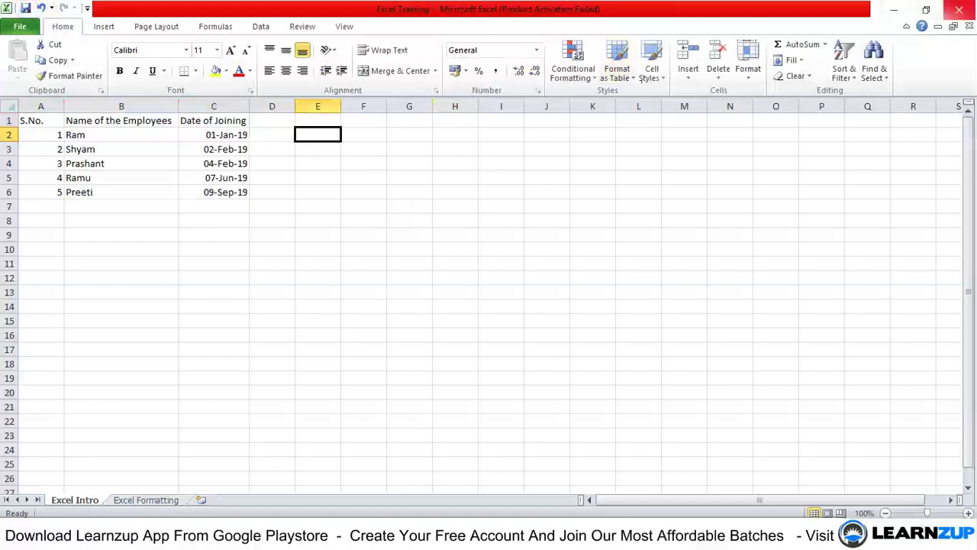
# Step: Close the workbook and reopen the Excel Training file from the desktop
pyautogui.click(959, 9)
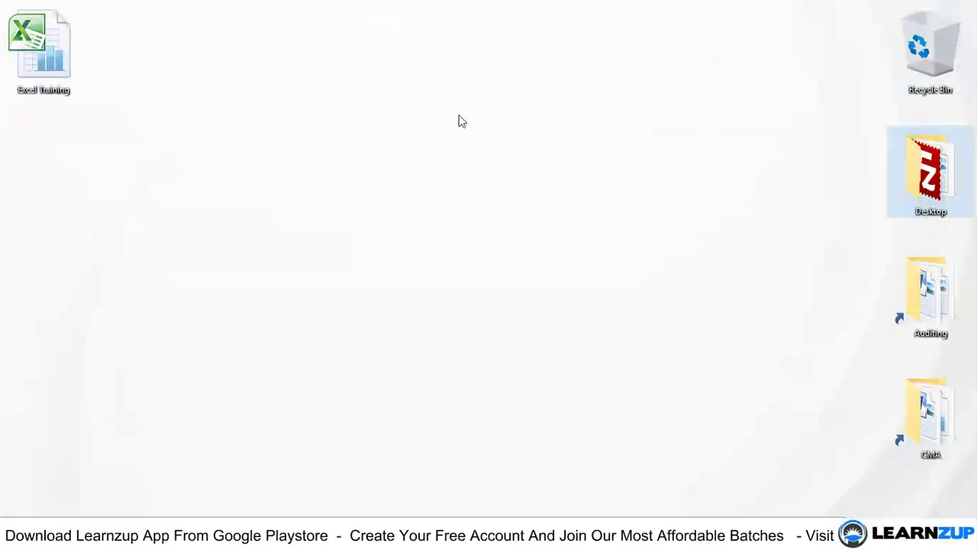
pyautogui.doubleClick(58, 72)
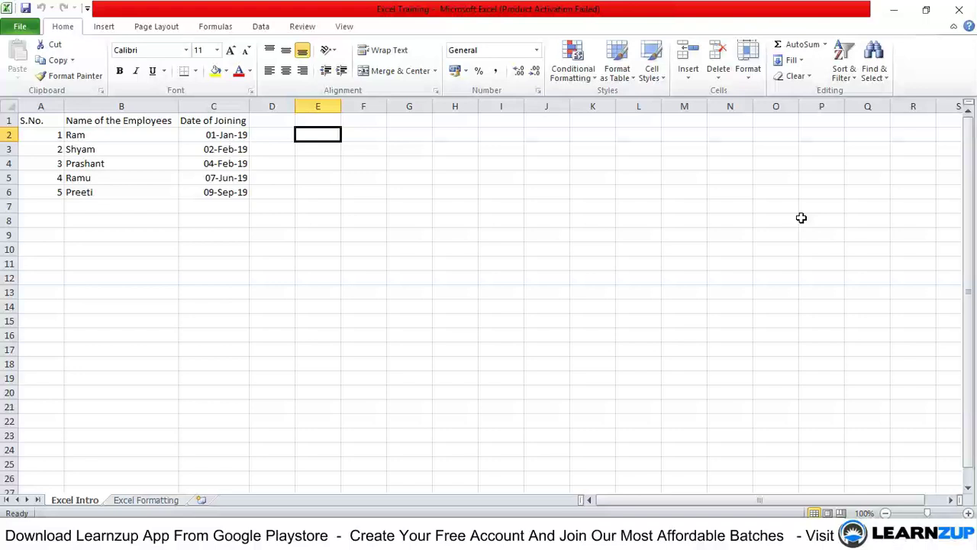
pyautogui.click(40, 164)
pyautogui.moveTo(40, 177); pyautogui.dragTo(40, 479)
pyautogui.hotkey('shift', 'Down')
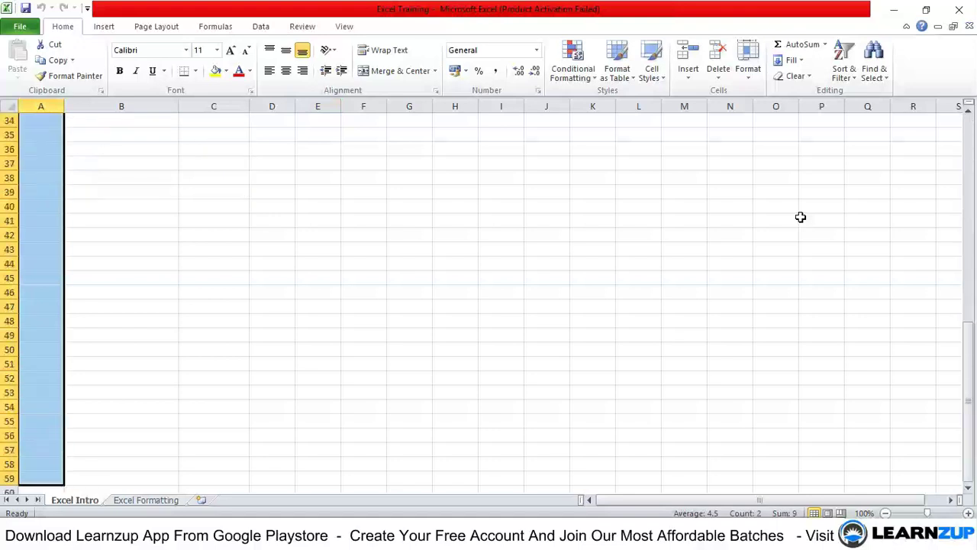
pyautogui.press('Up')
pyautogui.press('Up')
pyautogui.press('Up')
pyautogui.press('Up')
pyautogui.press('Right')
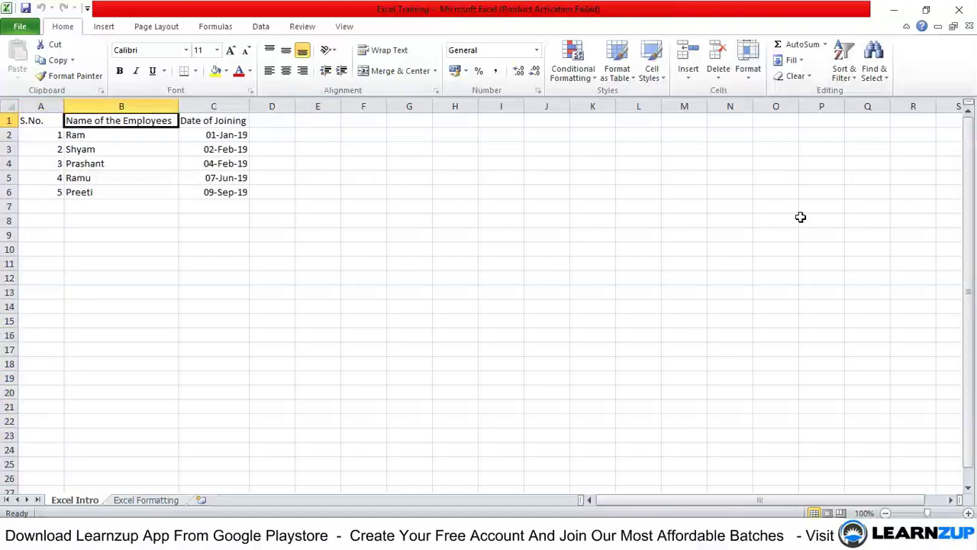
# Step: Move the cell selection rightward along row 1, one cell at a time, far past the employee table
pyautogui.press('Right')
pyautogui.press('Right')
pyautogui.press('Right')
pyautogui.press('Right')
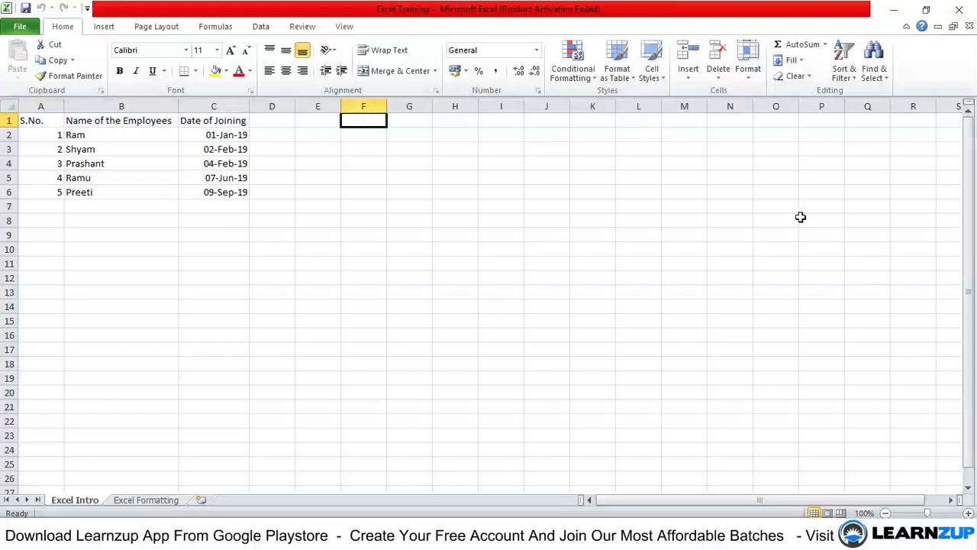
pyautogui.press('Right')
pyautogui.press('Right')
pyautogui.press('Right')
pyautogui.press('Right')
pyautogui.press('Right')
pyautogui.press('Right')
pyautogui.press('Right')
pyautogui.press('Right')
pyautogui.press('Right')
pyautogui.press('Right')
pyautogui.press('Right')
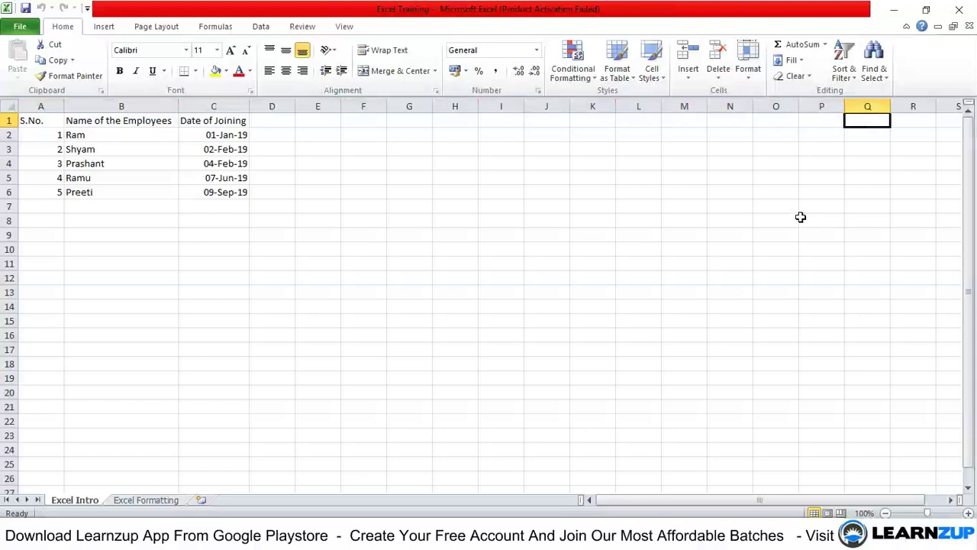
pyautogui.press('Right')
pyautogui.press('Right')
pyautogui.press('Right')
pyautogui.press('Right')
pyautogui.press('Right')
pyautogui.press('Right')
pyautogui.press('Right')
pyautogui.press('Right')
pyautogui.press('Right')
pyautogui.press('Right')
pyautogui.press('Right')
pyautogui.press('Right')
pyautogui.press('Right')
pyautogui.press('Right')
pyautogui.press('Right')
pyautogui.press('Right')
pyautogui.press('Right')
pyautogui.press('Right')
pyautogui.press('Right')
pyautogui.press('Right')
# Step: Jump back along row 1 to the edges of the data until cell A1 is selected
pyautogui.press('Left')
pyautogui.hotkey('ctrl', 'Left')
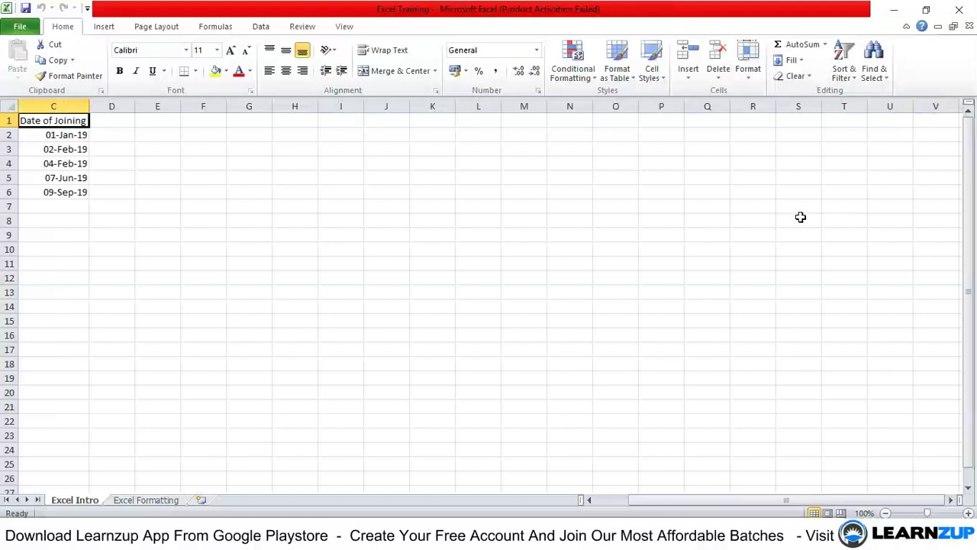
pyautogui.hotkey('ctrl', 'Left')
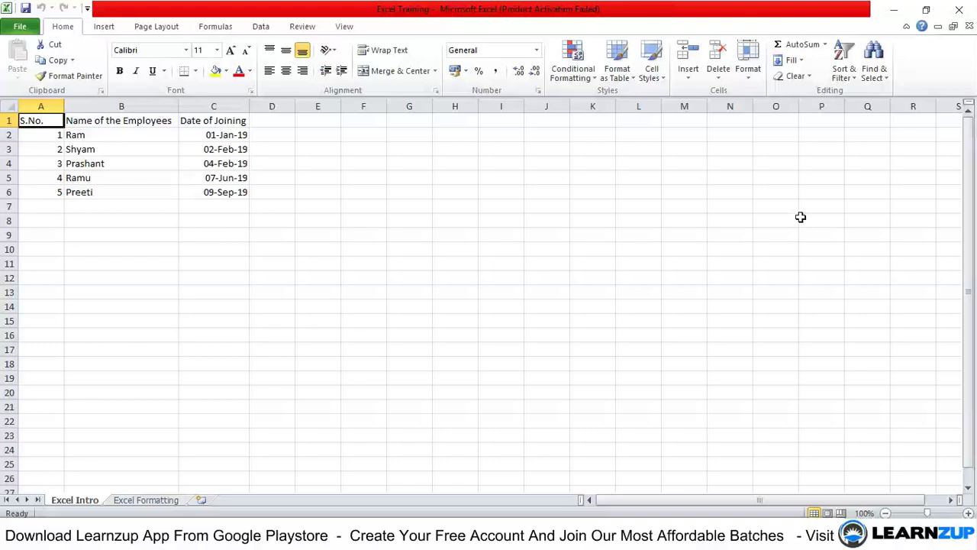
# Step: Narrow column B so its header is cut off, and AutoFit the column to the full header text
pyautogui.doubleClick(136, 120)
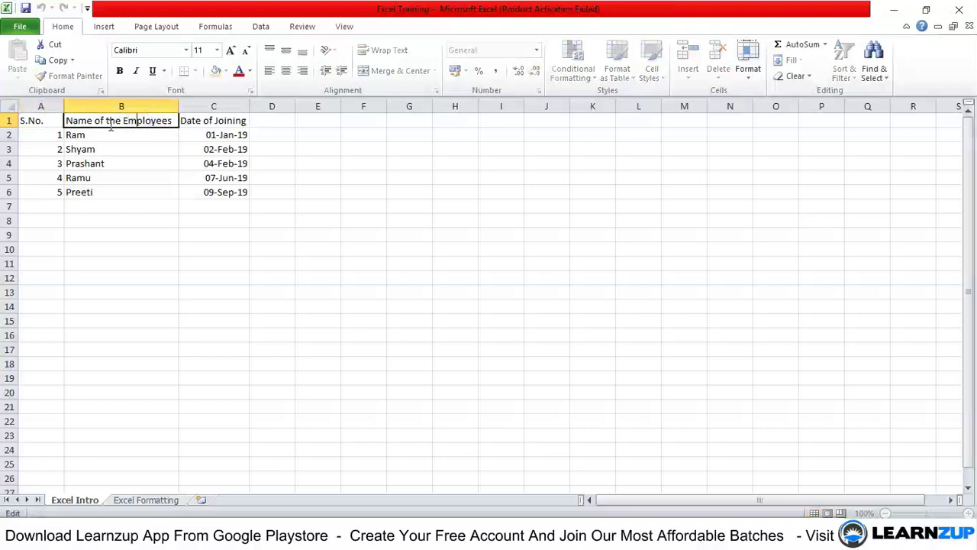
pyautogui.moveTo(117, 122)
pyautogui.mouseDown()
pyautogui.moveTo(140, 122)
pyautogui.moveTo(137, 104)
pyautogui.moveTo(124, 107)
pyautogui.mouseUp()
pyautogui.click(140, 135)
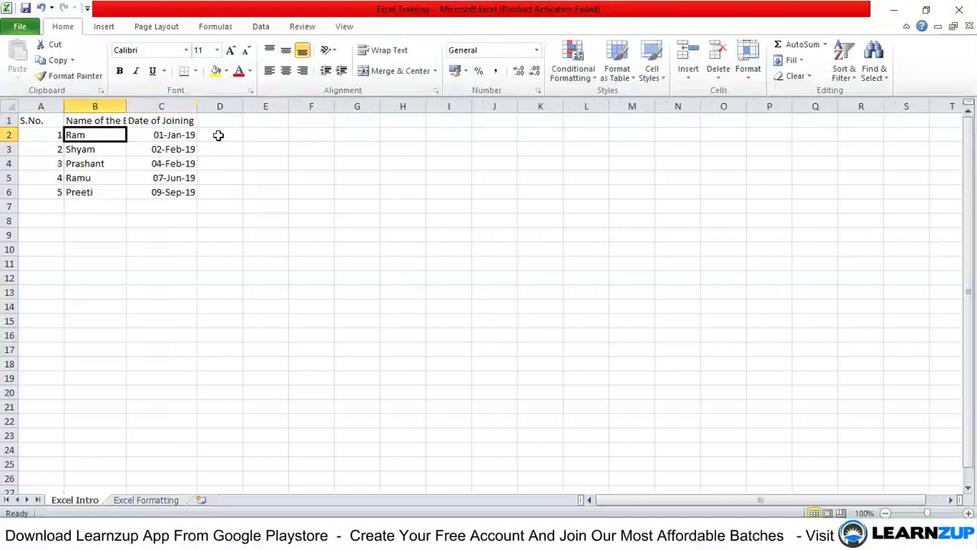
pyautogui.doubleClick(126, 105)
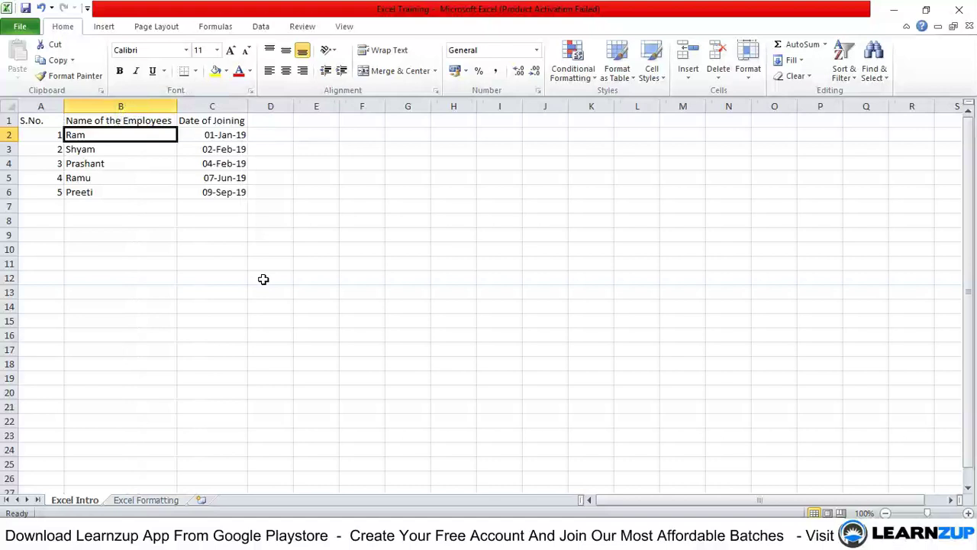
# Step: Switch back and forth between the Excel Intro and Excel Formatting worksheets, finishing on Excel Formatting
pyautogui.click(81, 500)
pyautogui.click(129, 501)
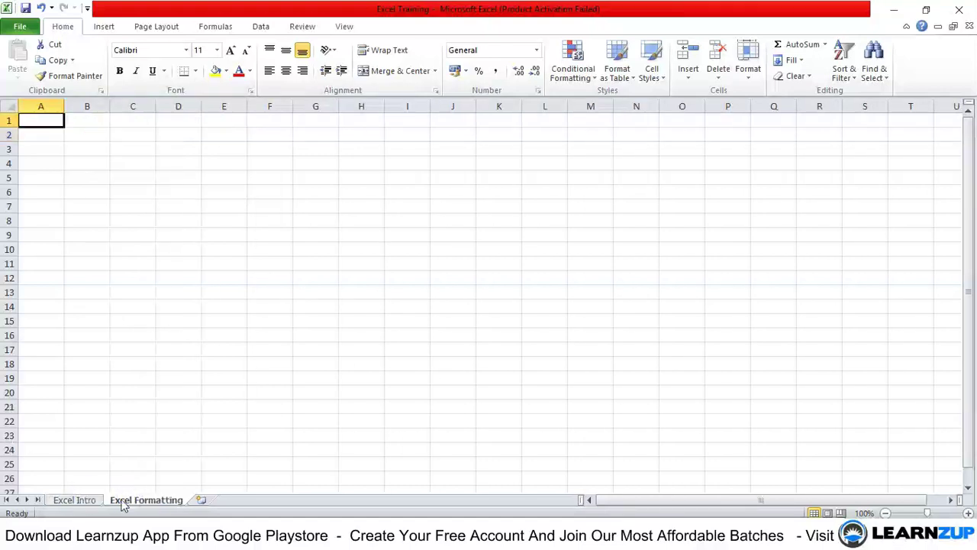
pyautogui.click(80, 501)
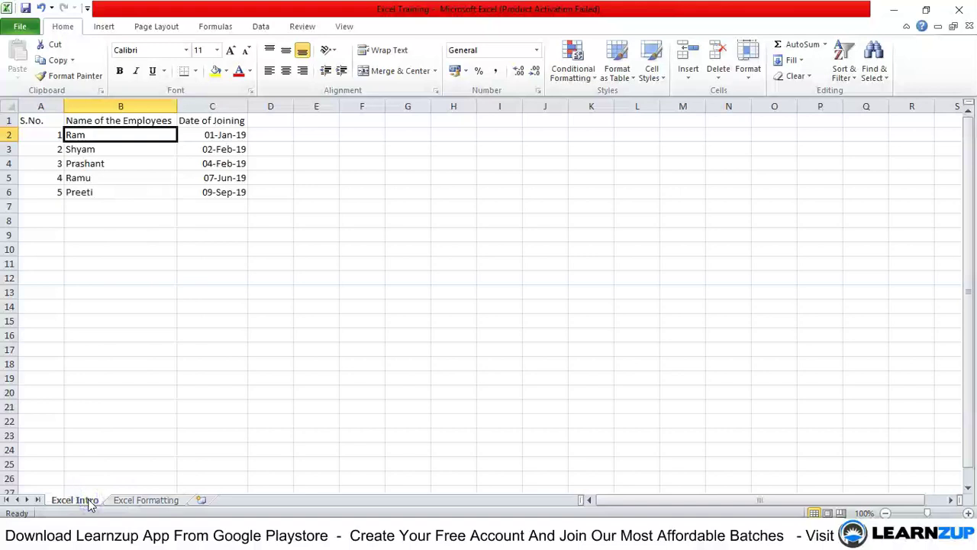
pyautogui.click(126, 501)
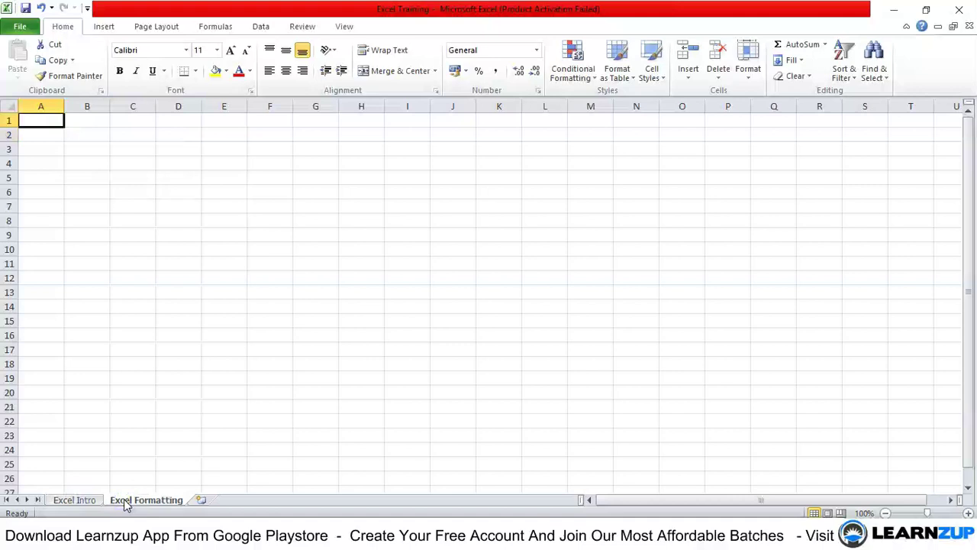
# Step: Hide the Excel Formatting worksheet and unhide it again
pyautogui.rightClick(126, 506)
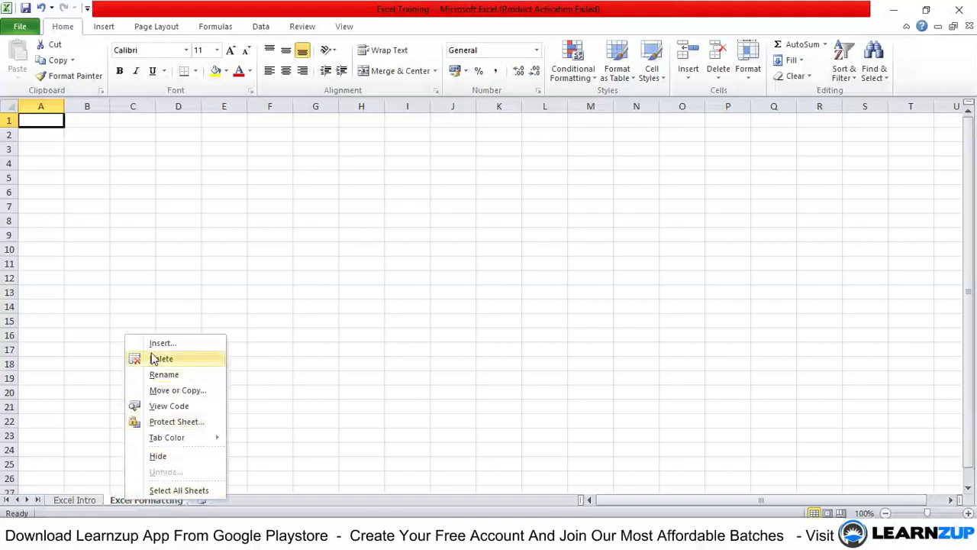
pyautogui.click(153, 458)
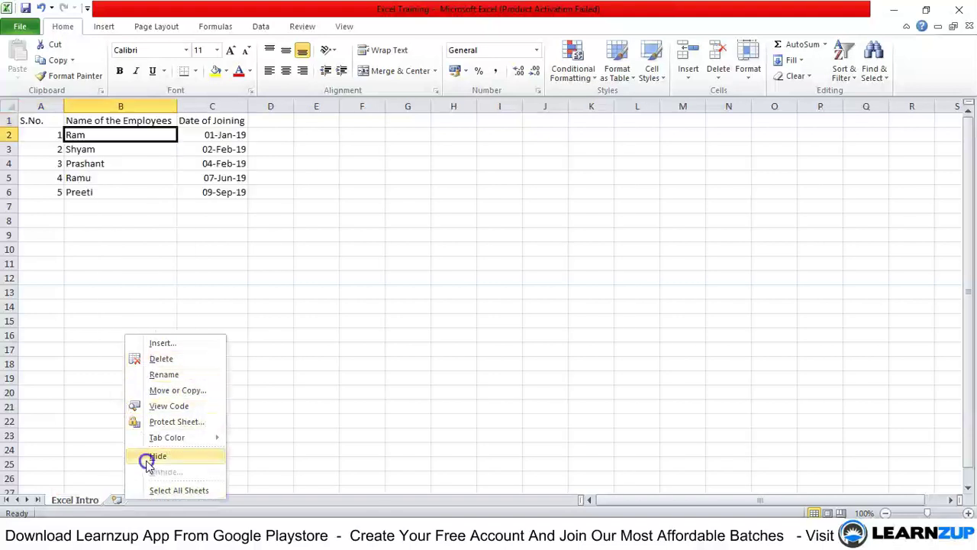
pyautogui.rightClick(82, 504)
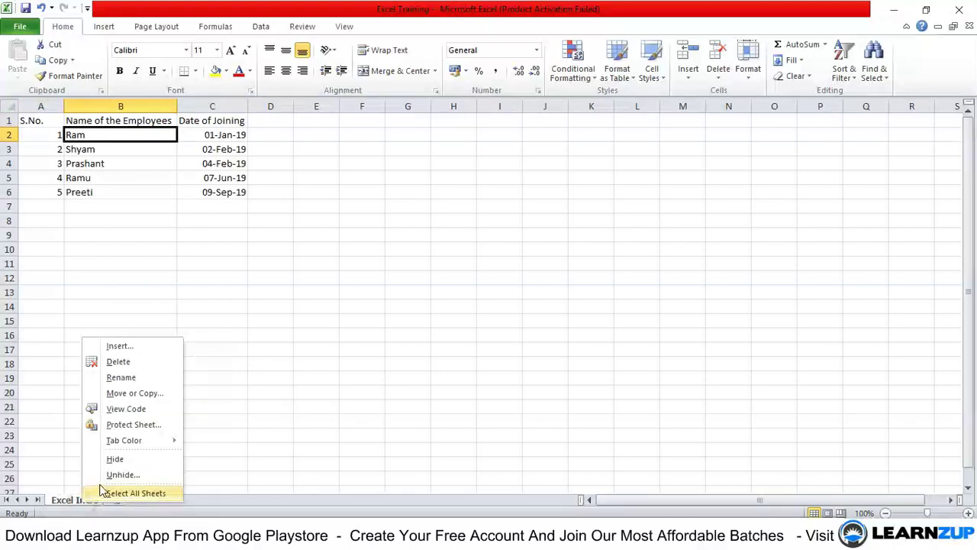
pyautogui.click(107, 474)
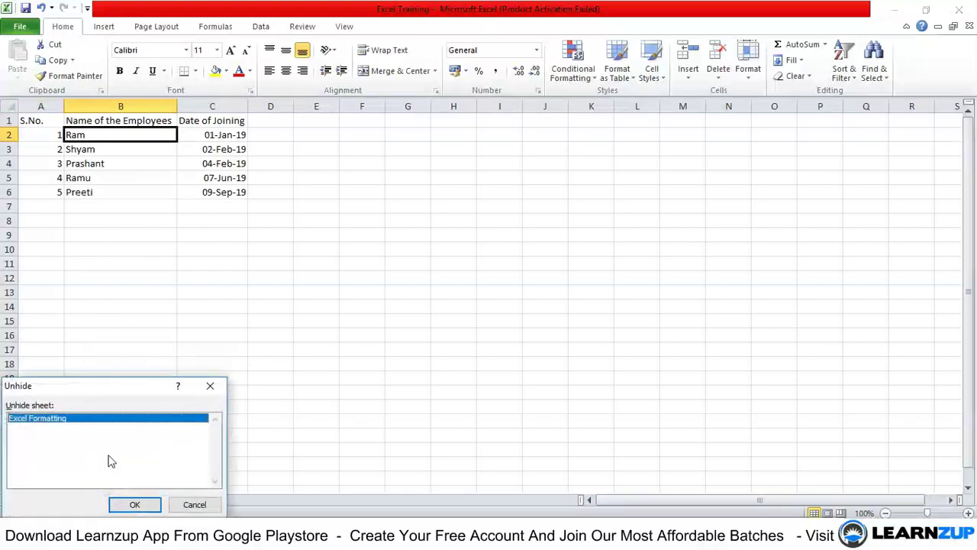
pyautogui.click(133, 504)
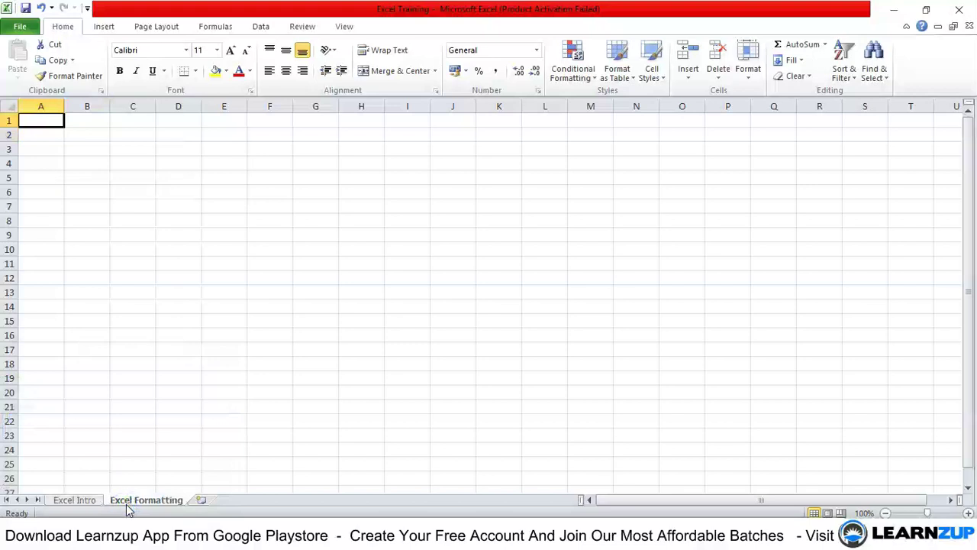
# Step: Return to cell A1 of the Excel Intro worksheet and close the workbook
pyautogui.hotkey('ctrl', 'pageup')
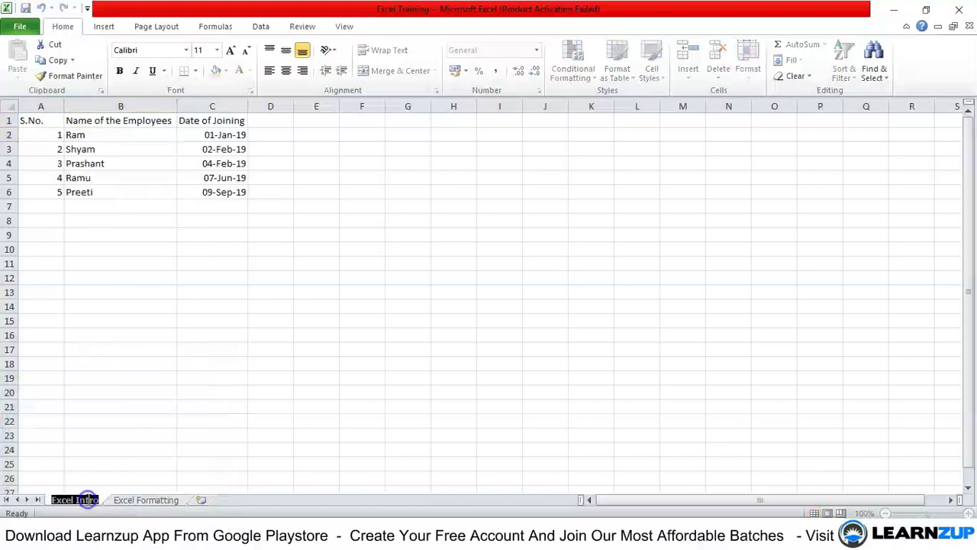
pyautogui.click(135, 450)
pyautogui.press('Left')
pyautogui.hotkey('ctrl', 'Home')
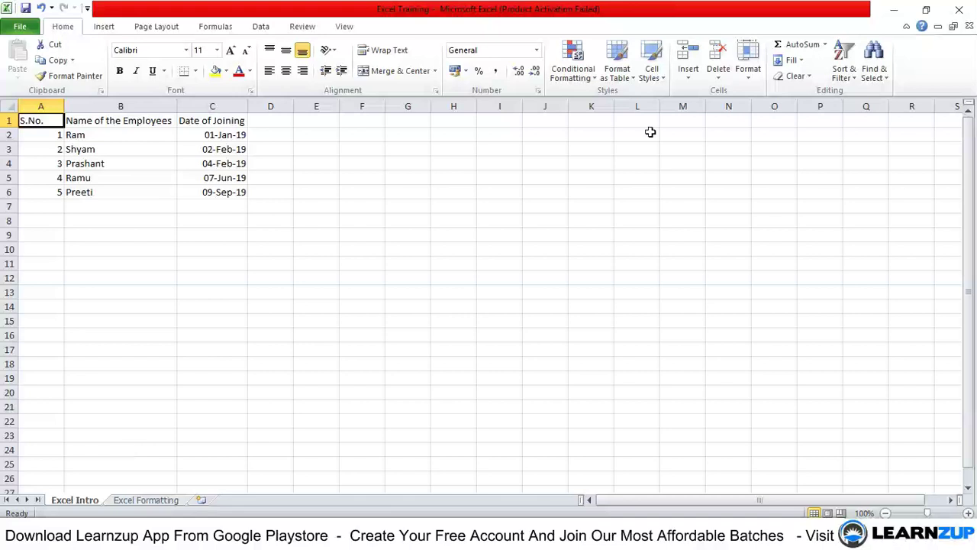
pyautogui.click(959, 9)
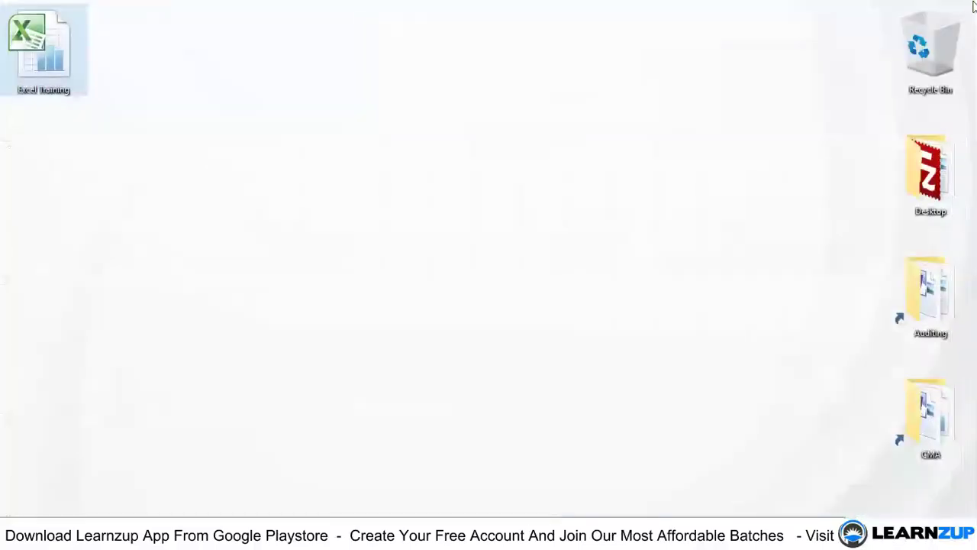